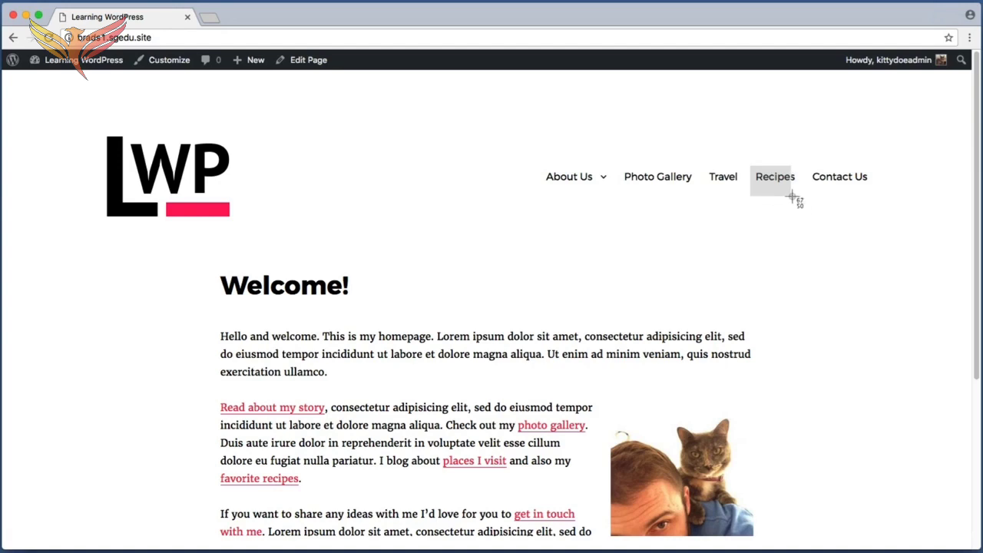
Open the Recipes category on the site and view the Homemade French Bread post
click(782, 182)
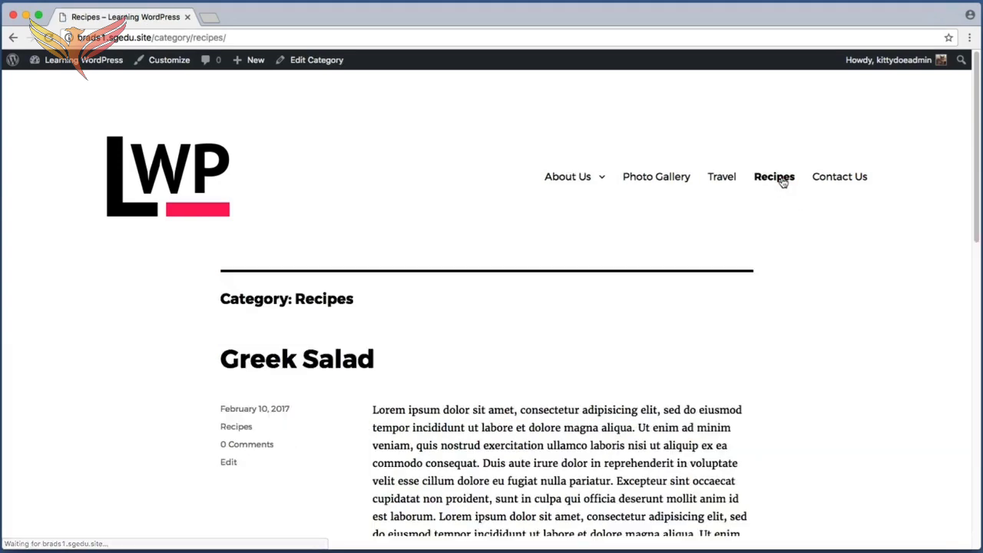
scroll(123, 283, down, 5)
key(super+shift+4)
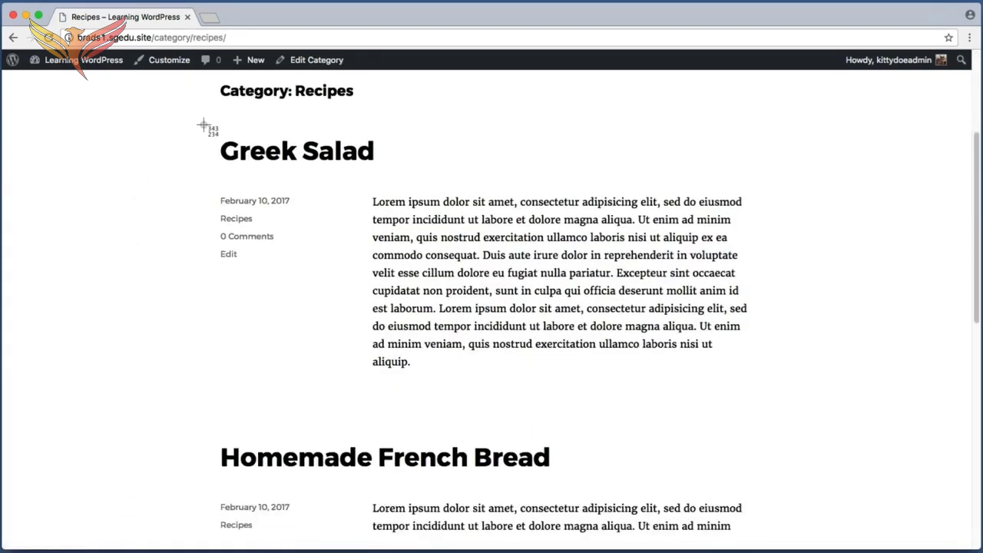
drag(202, 125, 411, 169)
scroll(338, 253, down, 2)
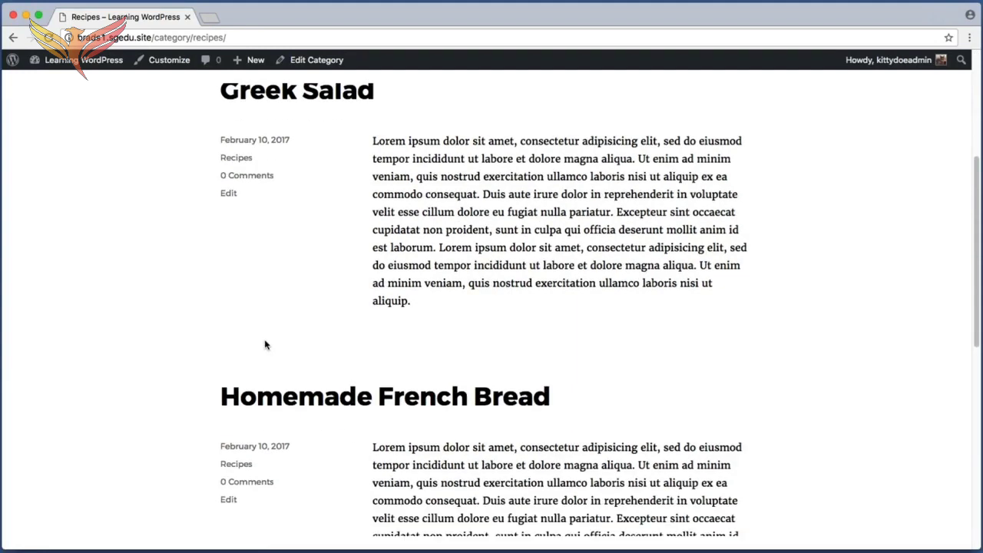
key(super+shift+4)
drag(198, 351, 620, 418)
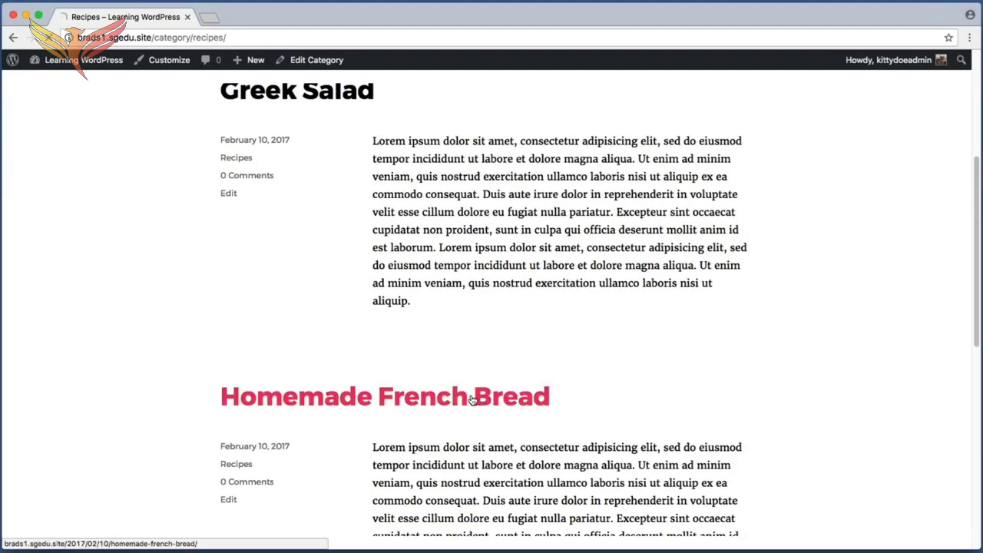
click(472, 398)
scroll(166, 297, down, 1)
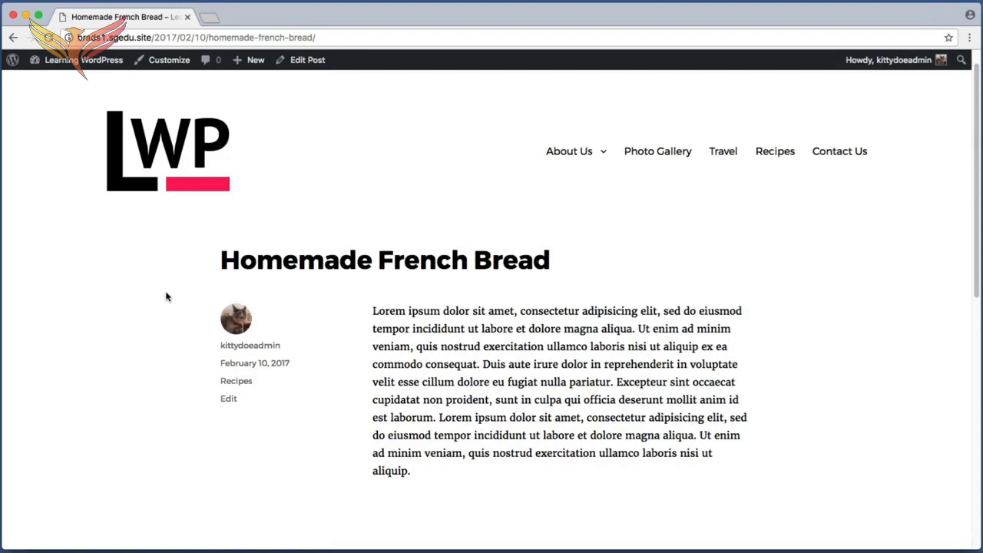
Examine the author's picture and displayed username beside the Homemade French Bread post
key(super+shift+4)
drag(186, 280, 273, 337)
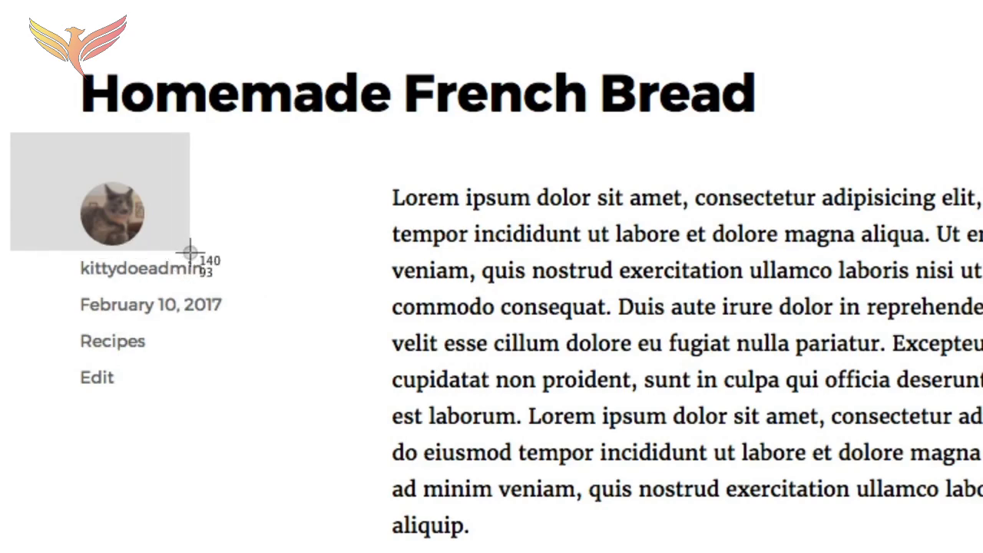
key(Escape)
key(super+shift+4)
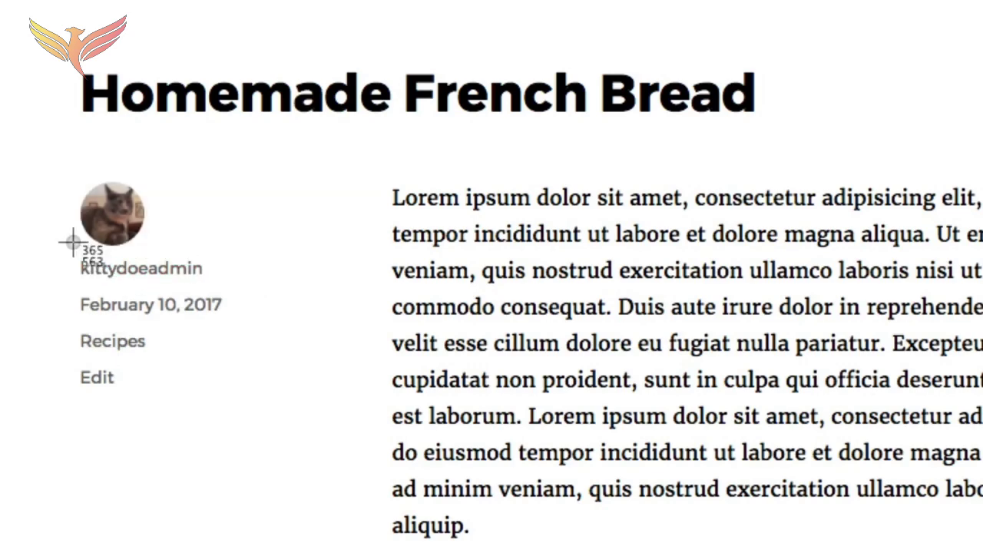
drag(62, 243, 257, 277)
key(super+shift+4)
drag(44, 249, 246, 283)
key(super+shift+4)
drag(231, 253, 63, 282)
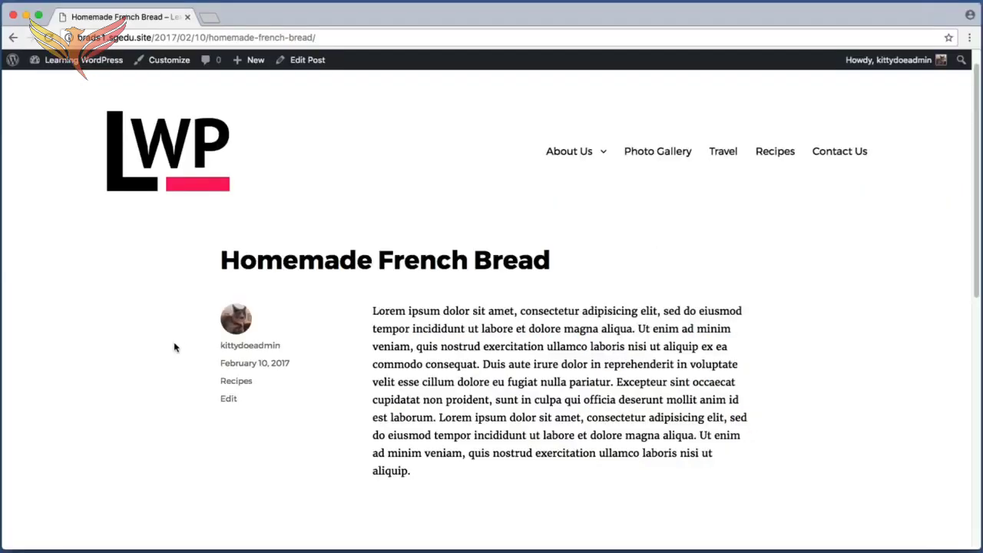
key(super+shift+4)
drag(38, 251, 227, 286)
drag(292, 353, 293, 355)
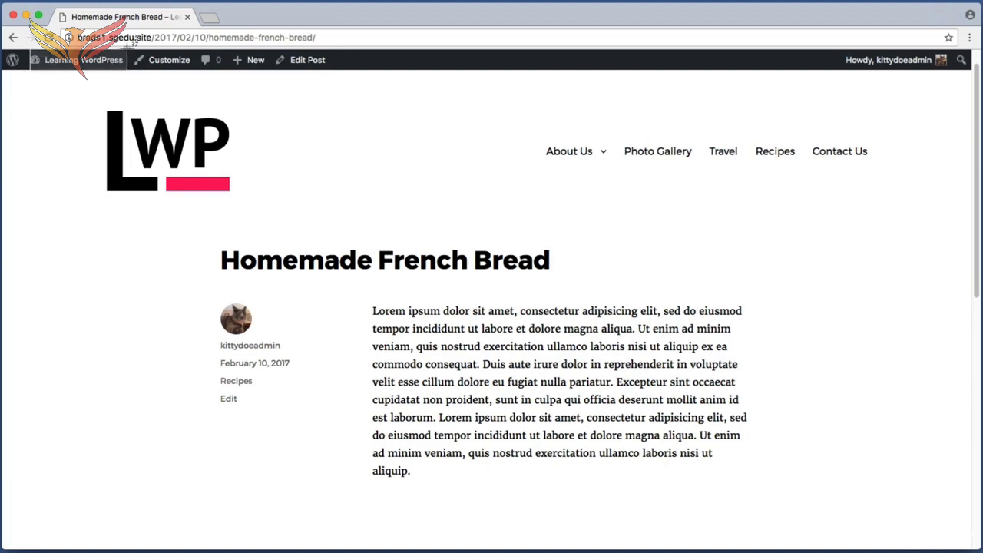
Go to the site's dashboard and open the administrator account's profile from the Users list
click(83, 60)
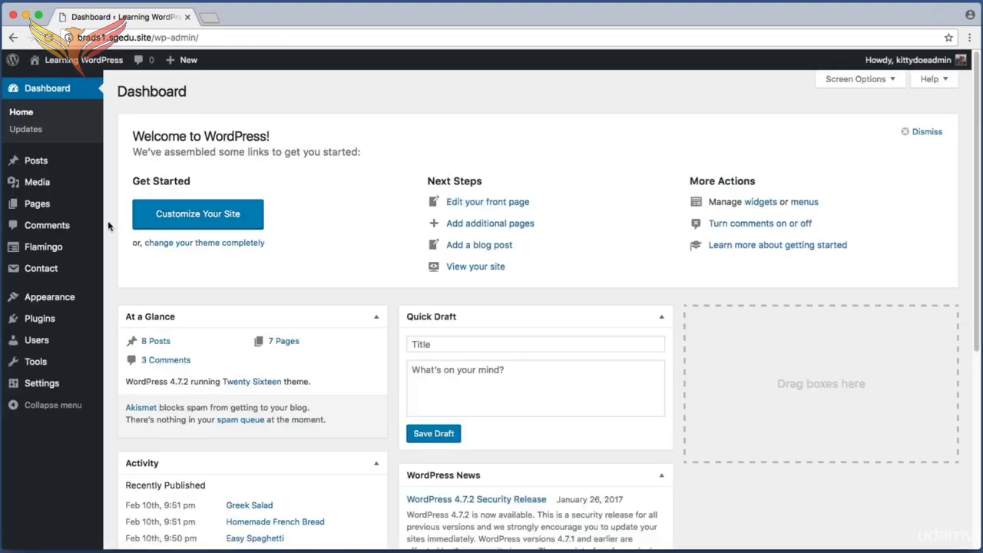
drag(112, 191, 12, 465)
click(58, 344)
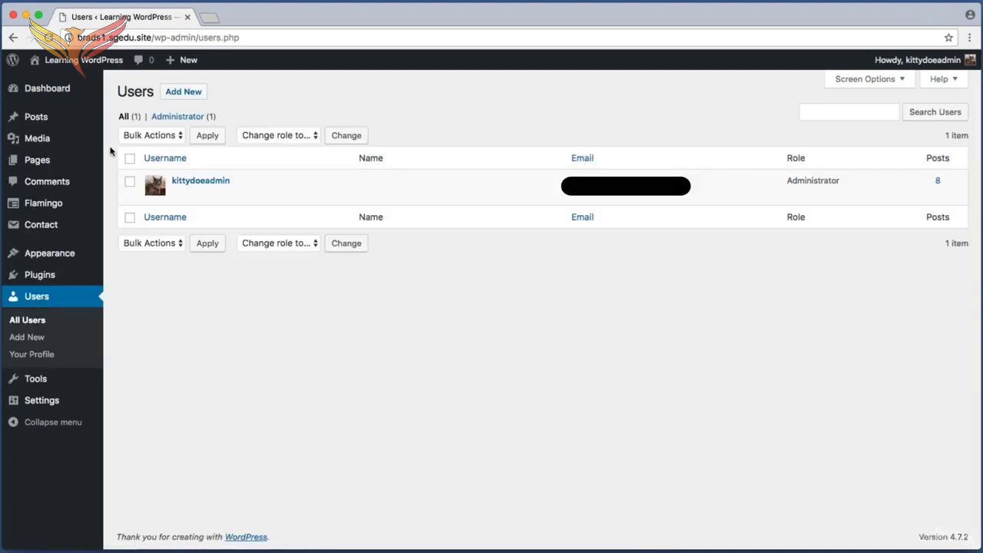
key(super+shift+4)
drag(119, 166, 722, 213)
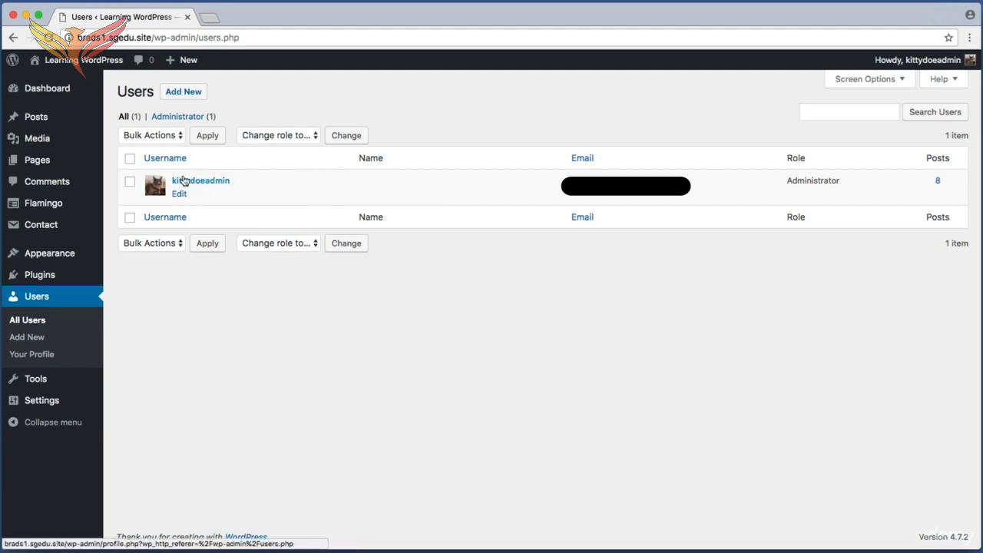
key(super+shift+4)
drag(171, 176, 251, 188)
click(207, 185)
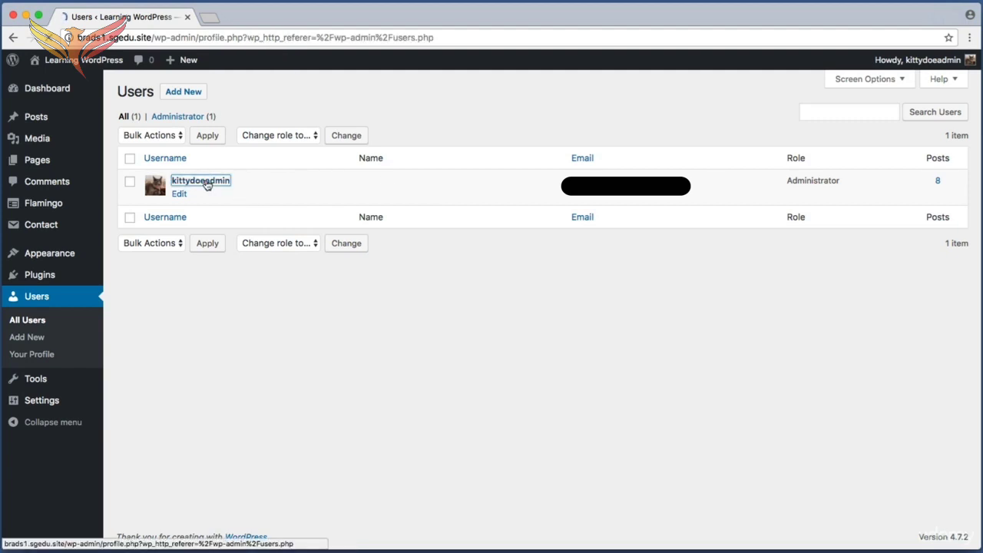
Examine the profile's Name section, including the Username, First Name, Last Name and Nickname fields
key(super+shift+4)
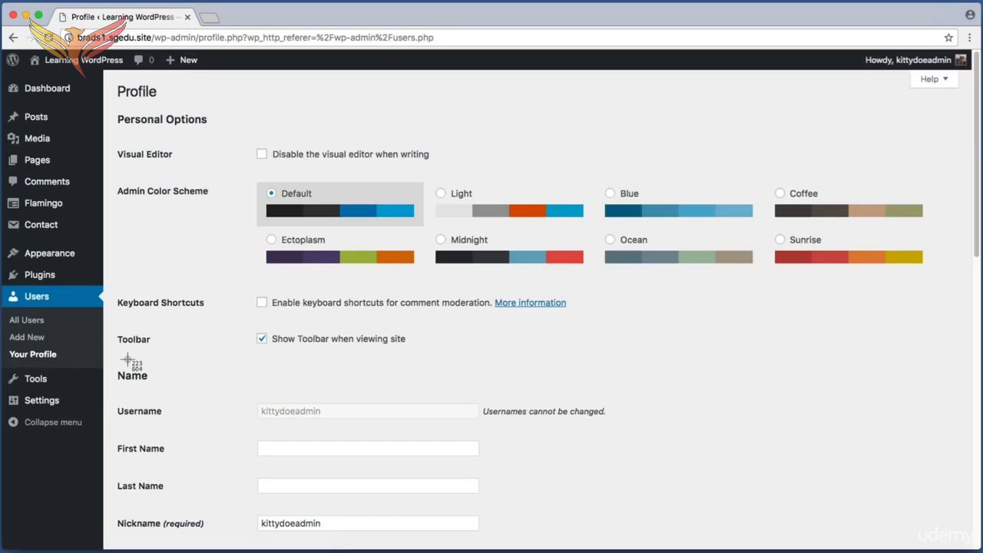
drag(113, 364, 711, 552)
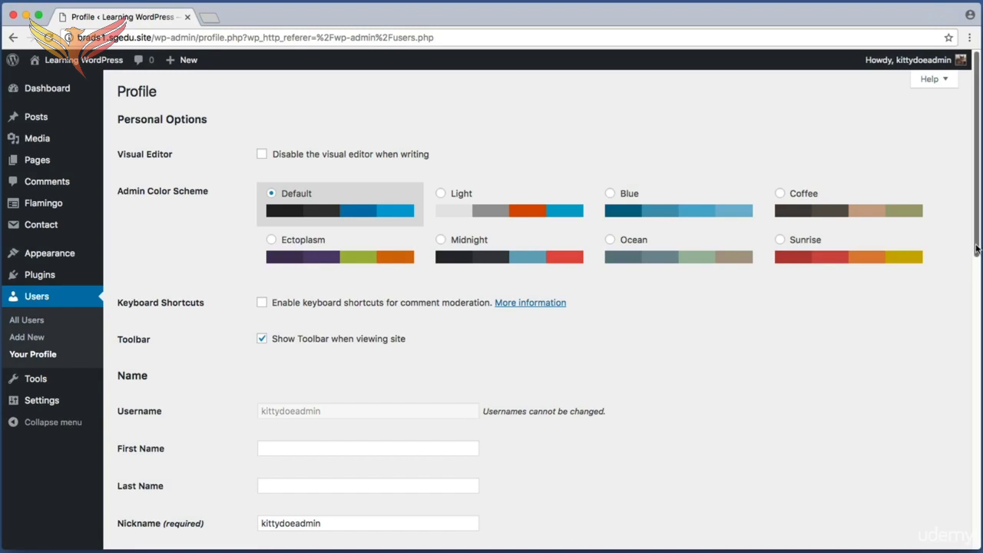
scroll(978, 246, down, 3)
key(super+shift+4)
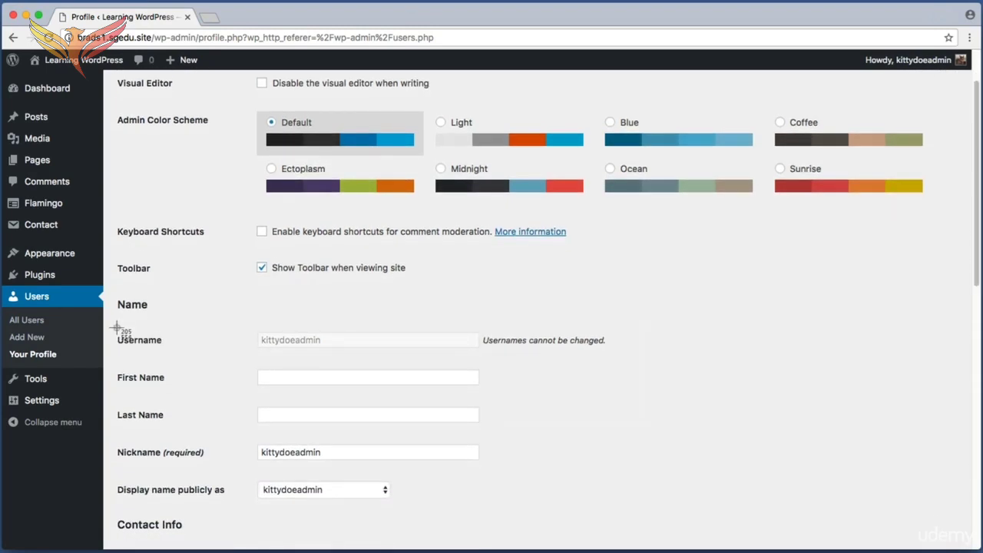
drag(117, 329, 253, 337)
click(322, 344)
drag(334, 347, 270, 342)
click(259, 345)
key(super+shift+4)
drag(116, 365, 489, 393)
key(super+shift+4)
drag(106, 404, 468, 431)
key(super+shift+4)
drag(117, 437, 504, 469)
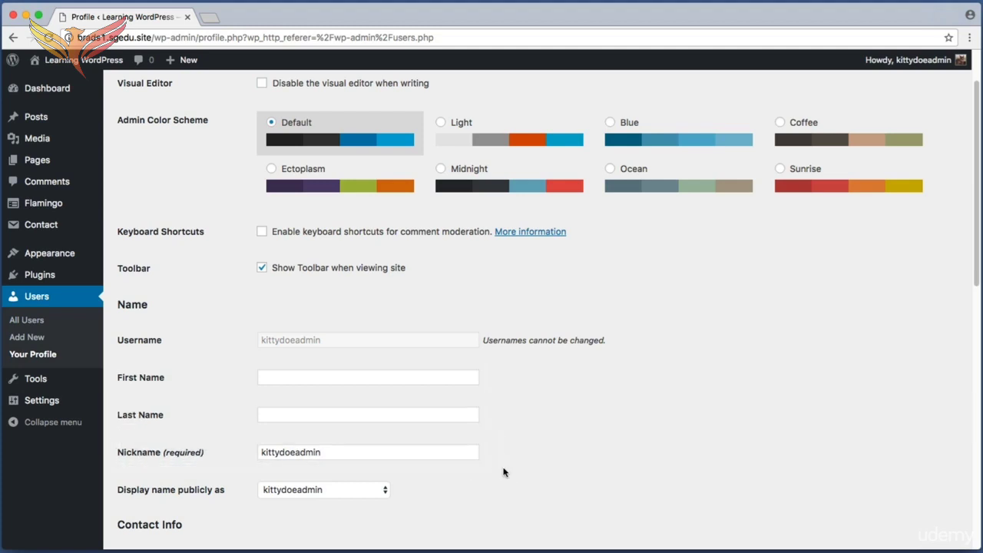
Fill in the account's first name and last name in the profile
click(346, 381)
text(Kitty)
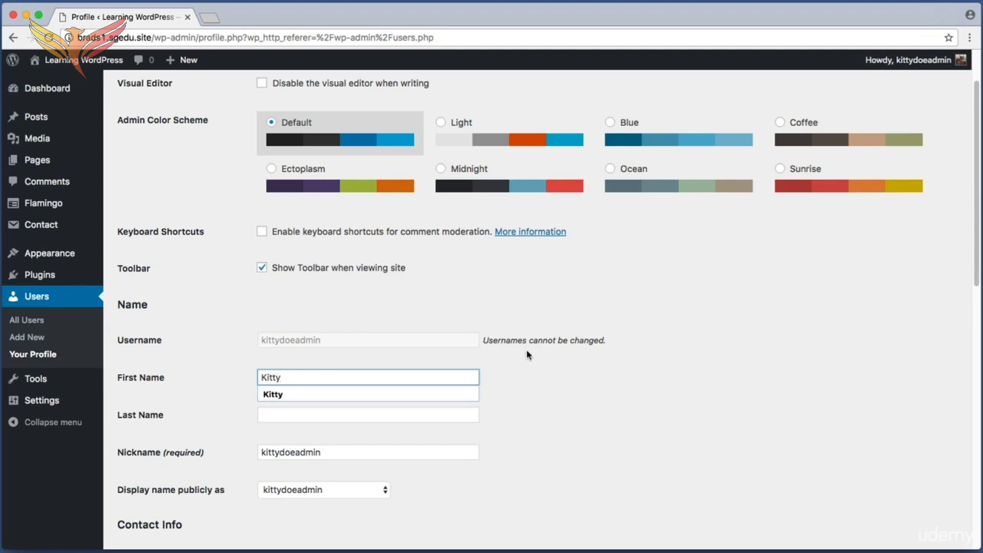
click(527, 355)
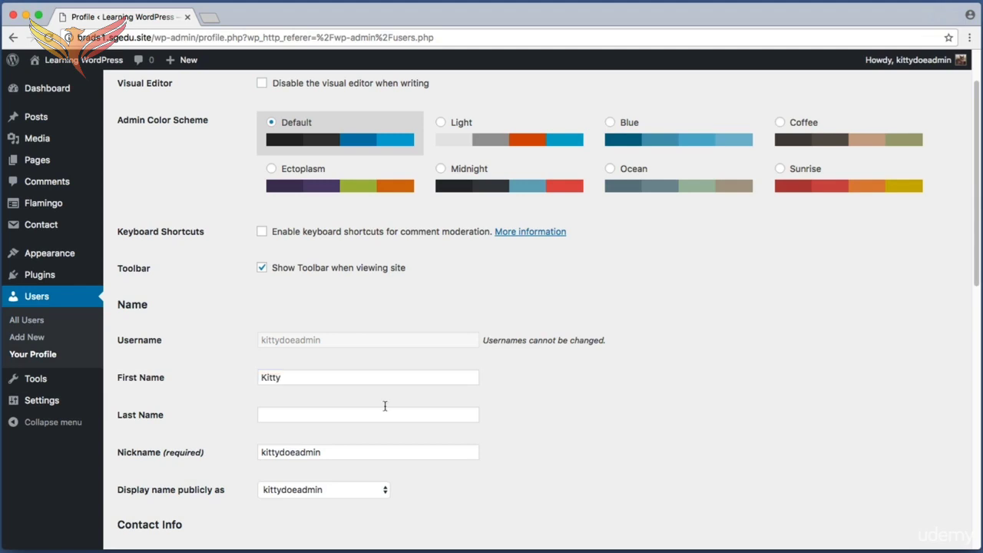
click(291, 416)
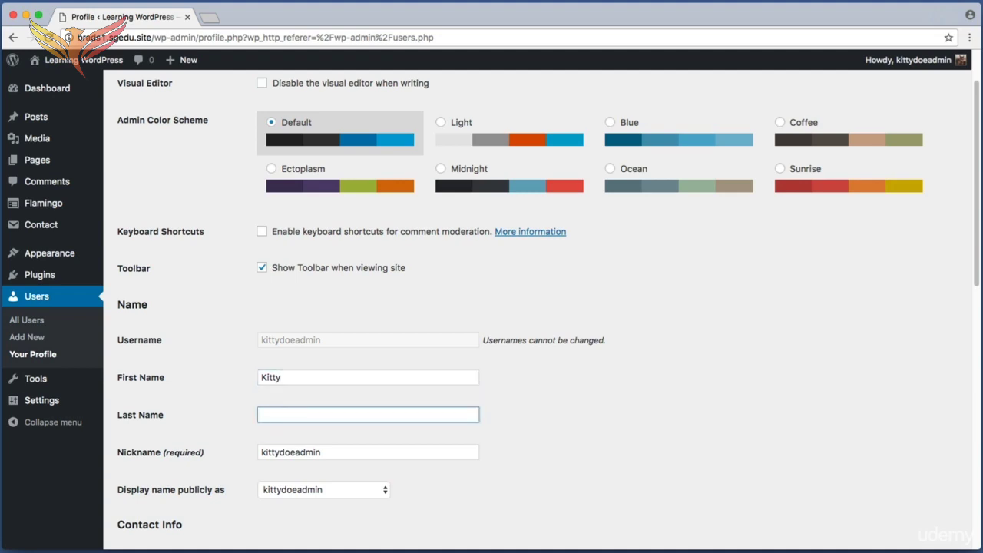
text(Doe)
click(315, 406)
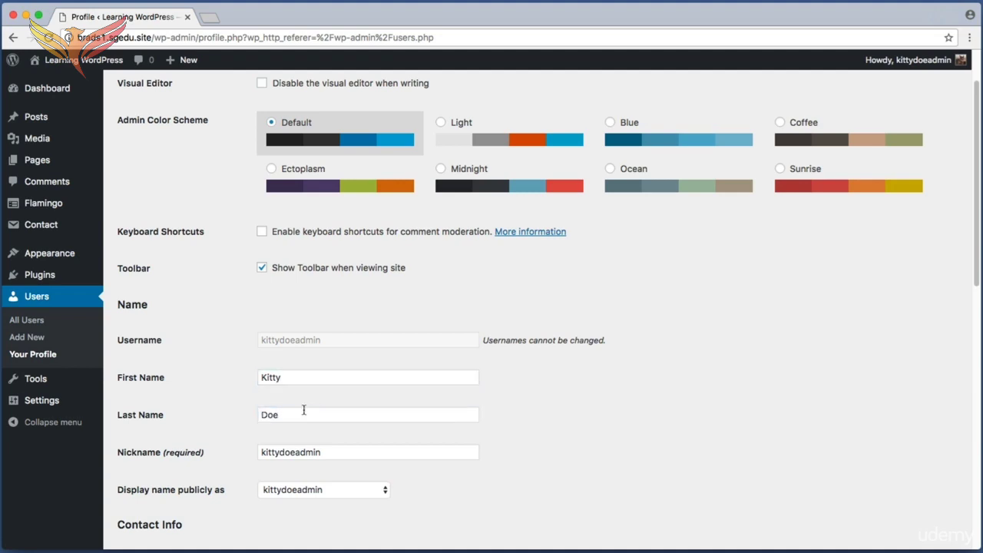
click(304, 411)
Replace the profile's admin-style nickname with the user's friendly nickname
drag(339, 450, 160, 435)
key(BackSpace)
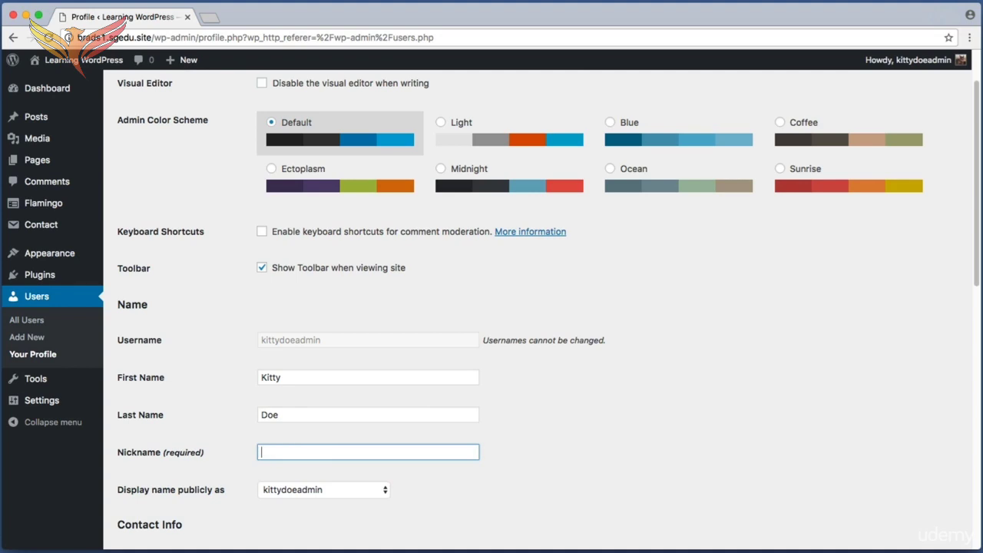
text(Kitty The Cat)
key(super+shift+4)
drag(112, 367, 490, 469)
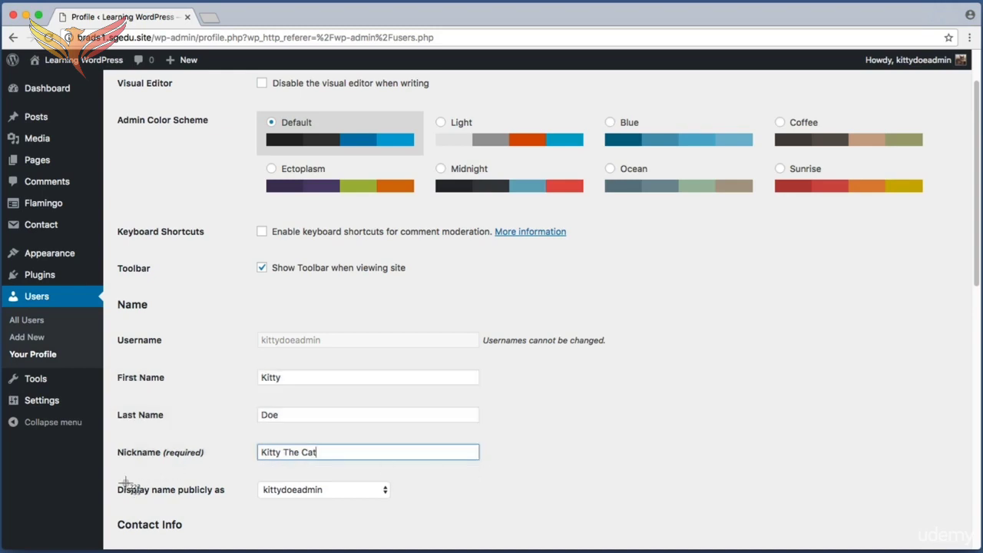
Set the publicly displayed name to the new nickname and update the profile
drag(144, 482, 423, 504)
click(324, 491)
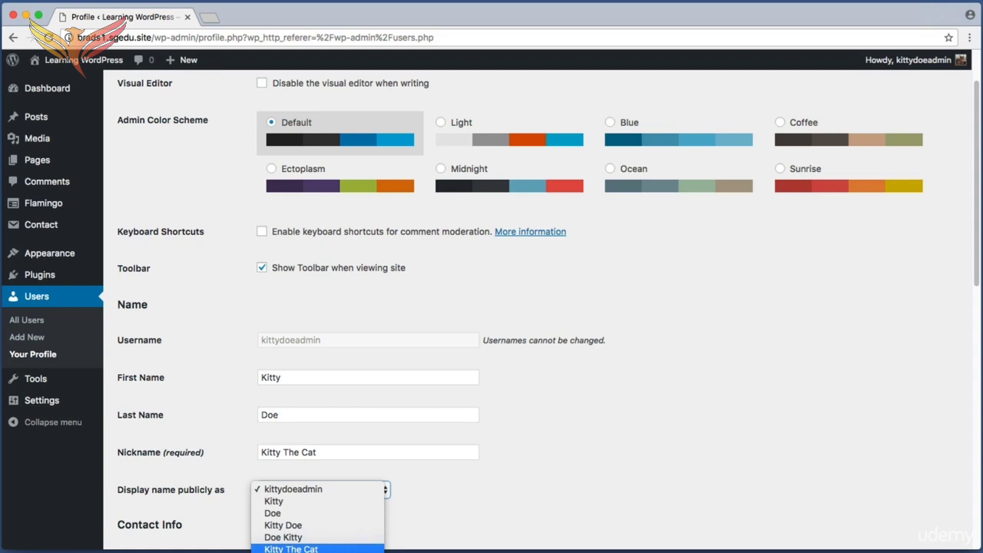
click(316, 549)
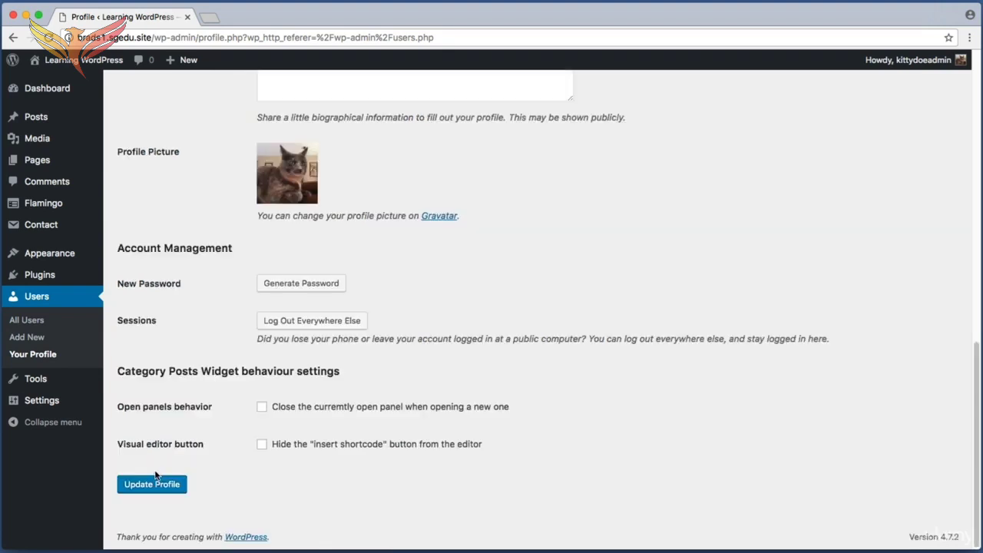
key(super+shift+4)
drag(215, 504, 114, 468)
click(172, 490)
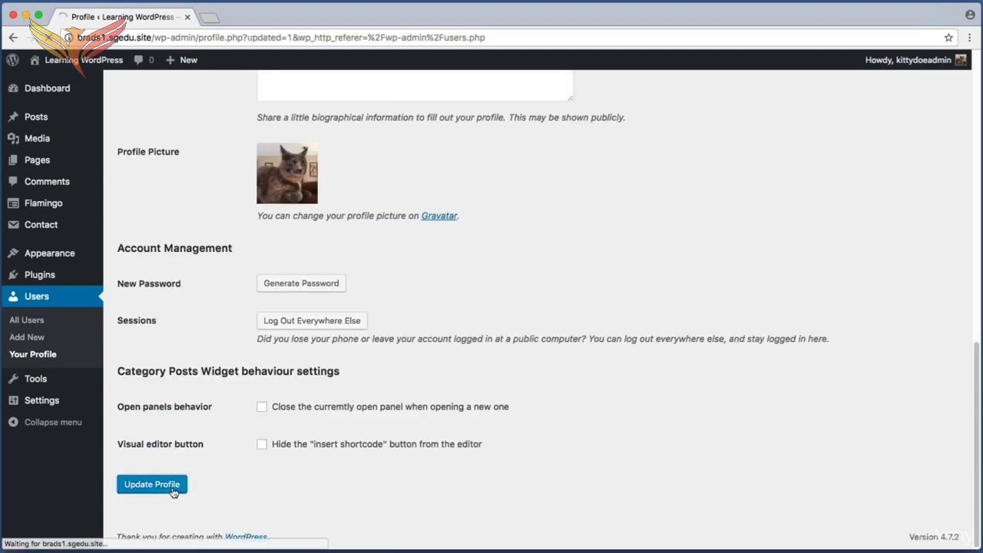
Open the live site in a second browser tab and view the Homemade French Bread post under Recipes
super+click(109, 64)
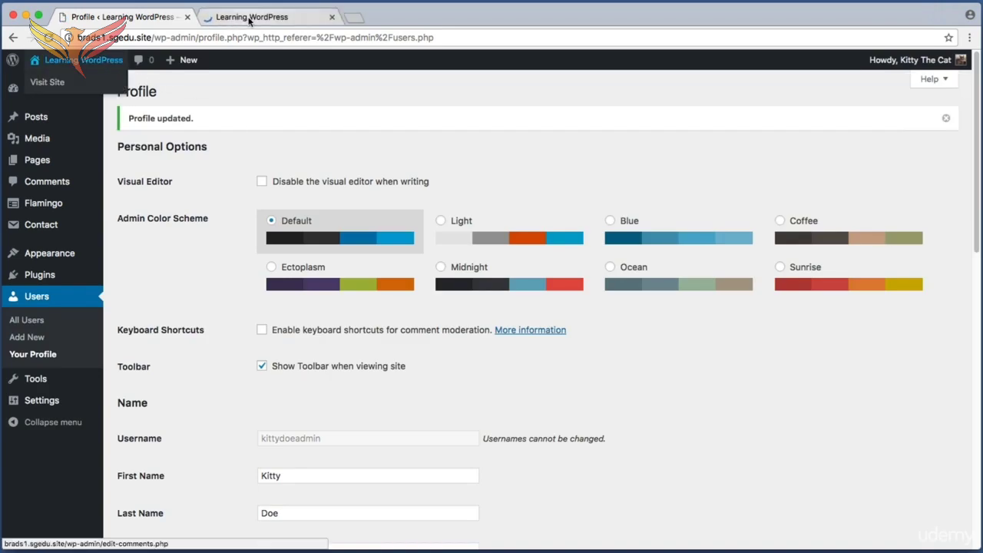
click(248, 19)
click(784, 180)
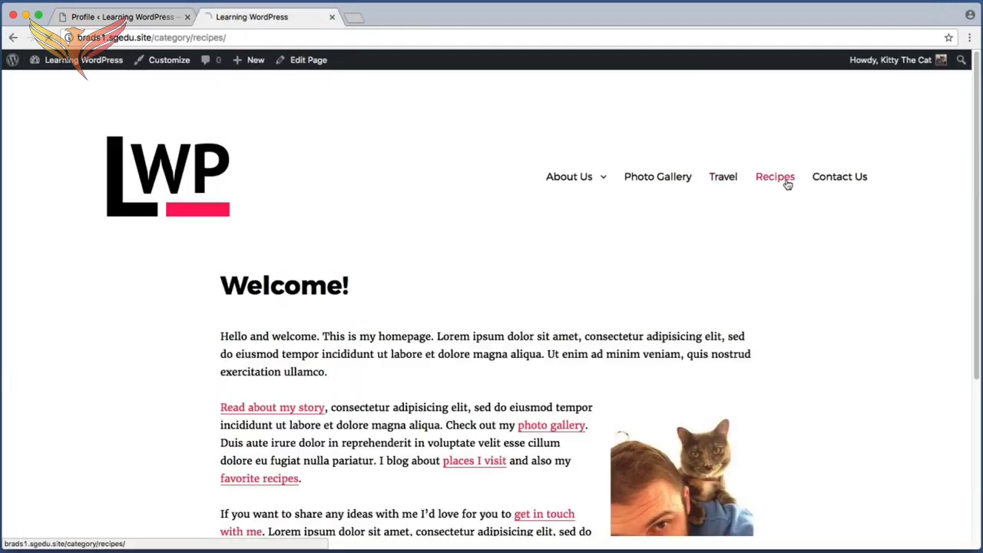
scroll(419, 283, down, 2)
scroll(419, 282, down, 3)
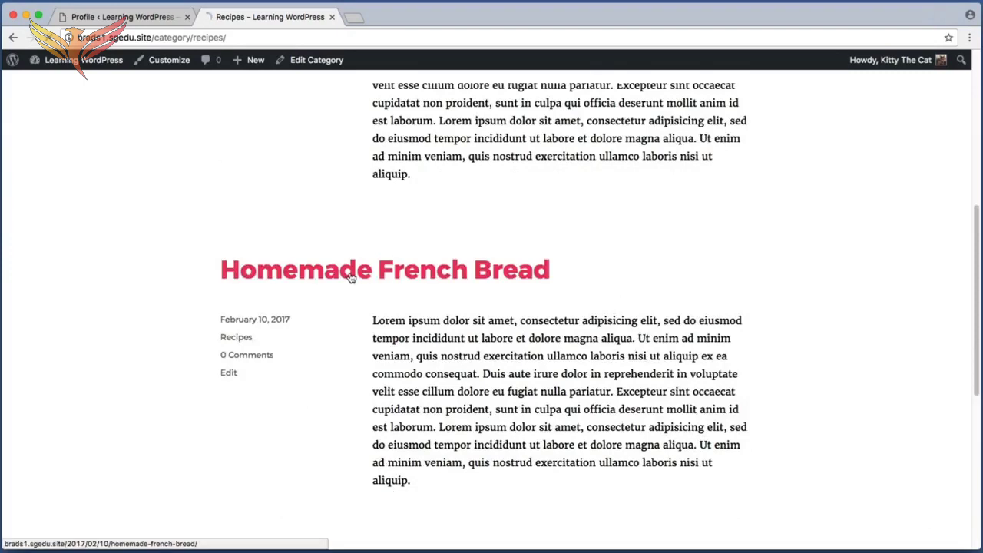
click(349, 275)
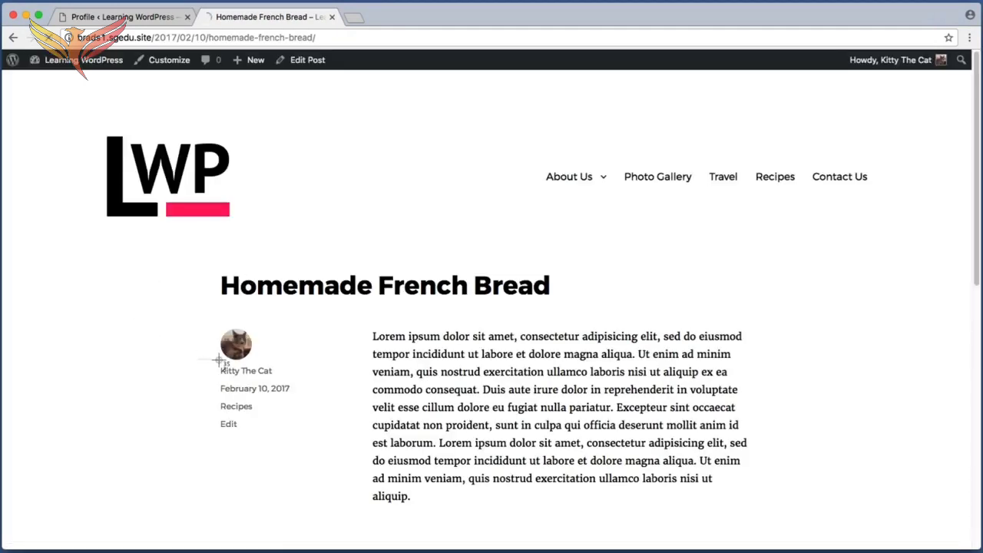
Check the author's display name and picture shown beside the post on the live site
key(super+shift+4)
drag(202, 361, 287, 380)
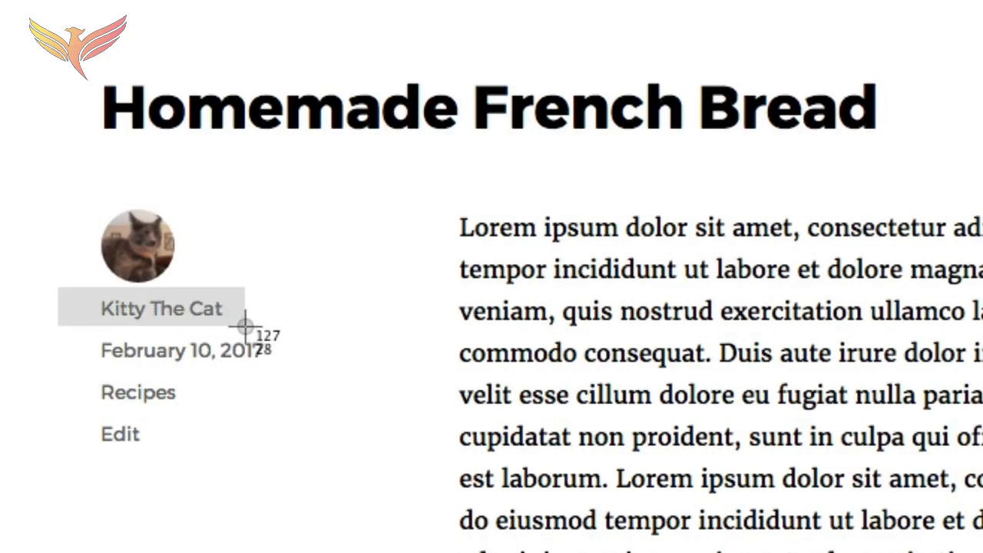
mouse_move(257, 330)
mouse_down()
mouse_move(217, 335)
mouse_move(256, 330)
mouse_move(228, 325)
mouse_move(331, 317)
mouse_move(257, 323)
mouse_move(272, 330)
mouse_up()
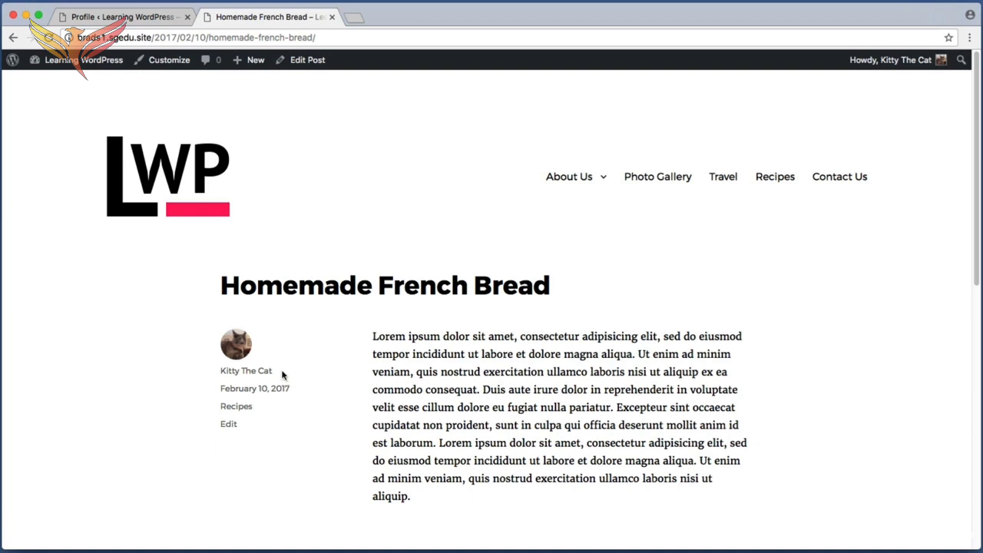
key(super+shift+4)
drag(212, 320, 269, 370)
key(super+shift+4)
drag(209, 319, 269, 356)
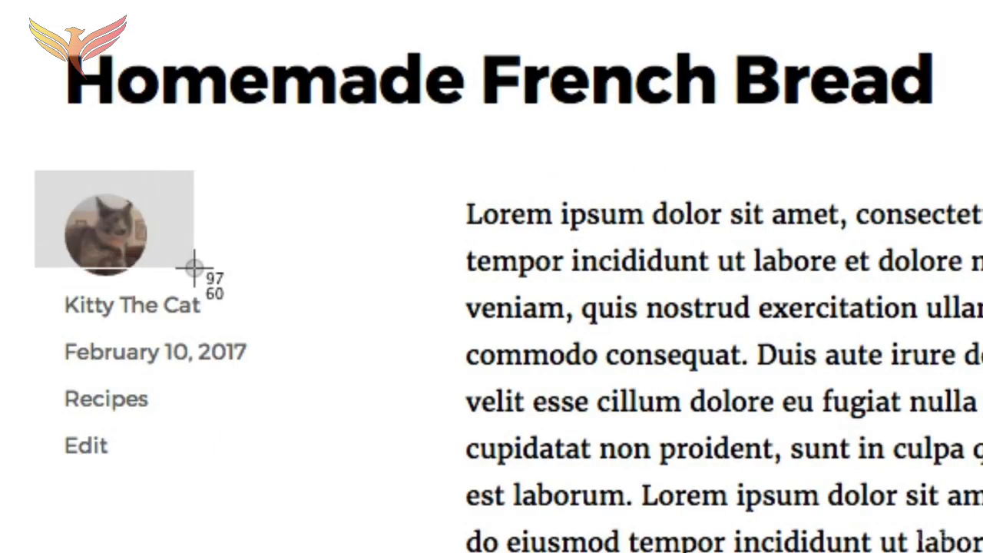
drag(194, 268, 195, 267)
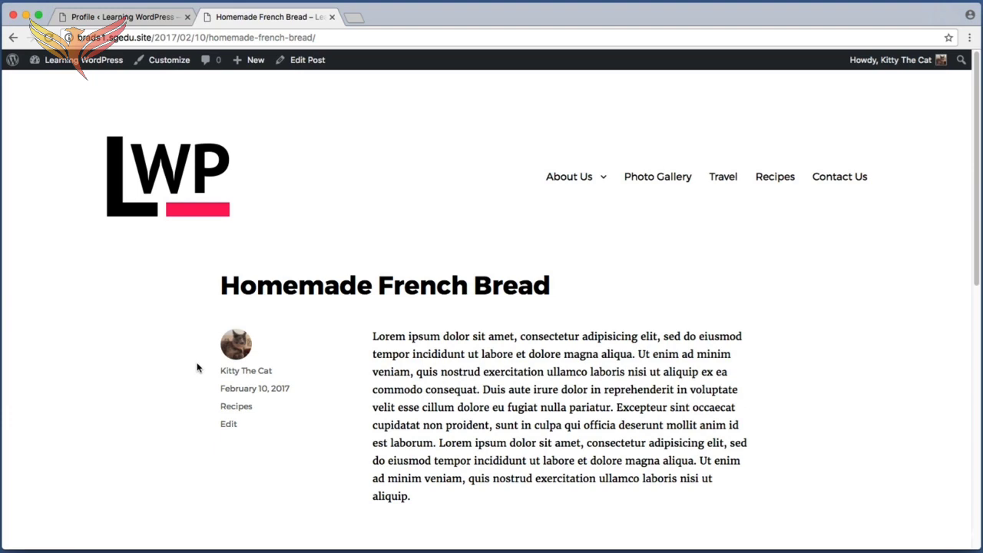
key(super+shift+4)
drag(213, 322, 309, 453)
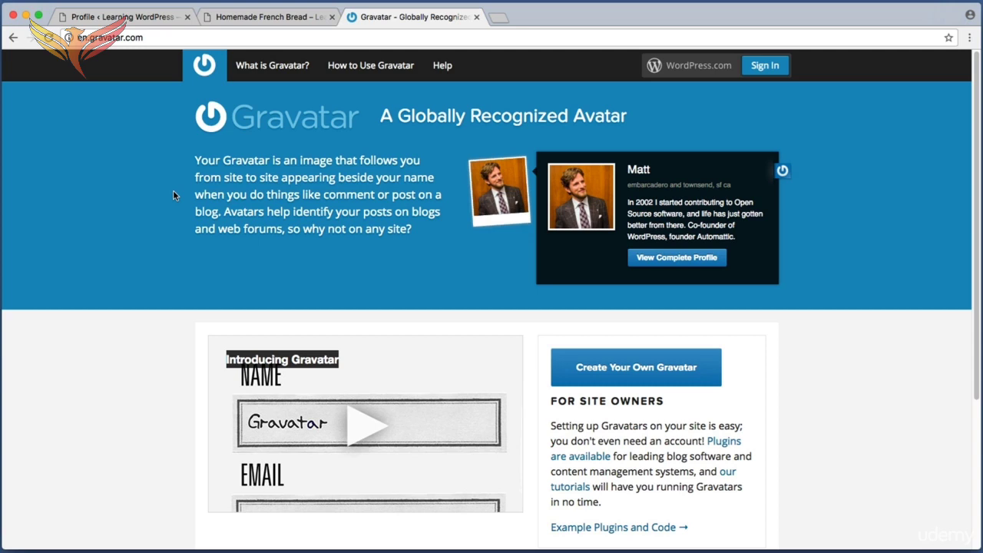
Return to the site's first browser tab, open the dashboard's Users list, and examine the account's picture and email
click(129, 17)
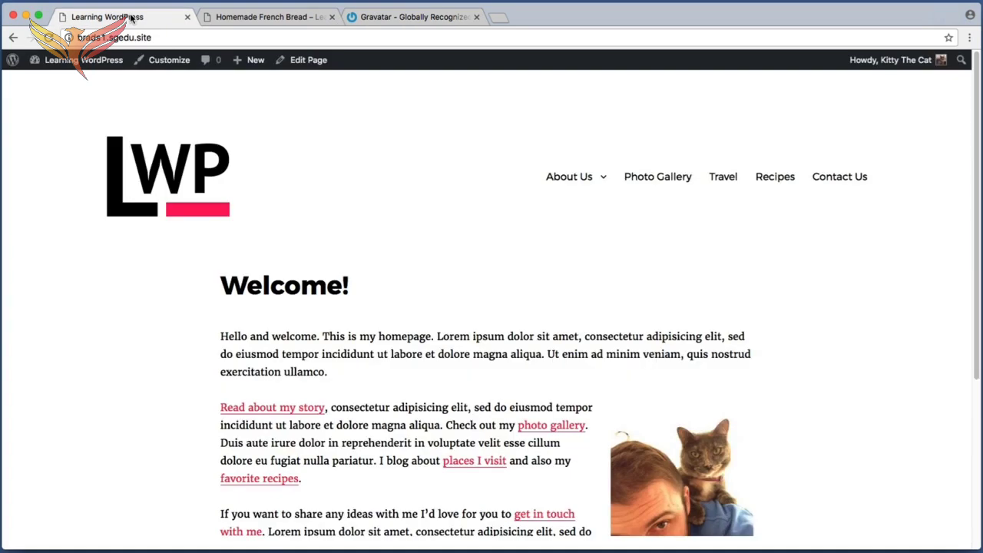
click(93, 64)
key(super+shift+4)
drag(116, 200, 14, 442)
click(35, 339)
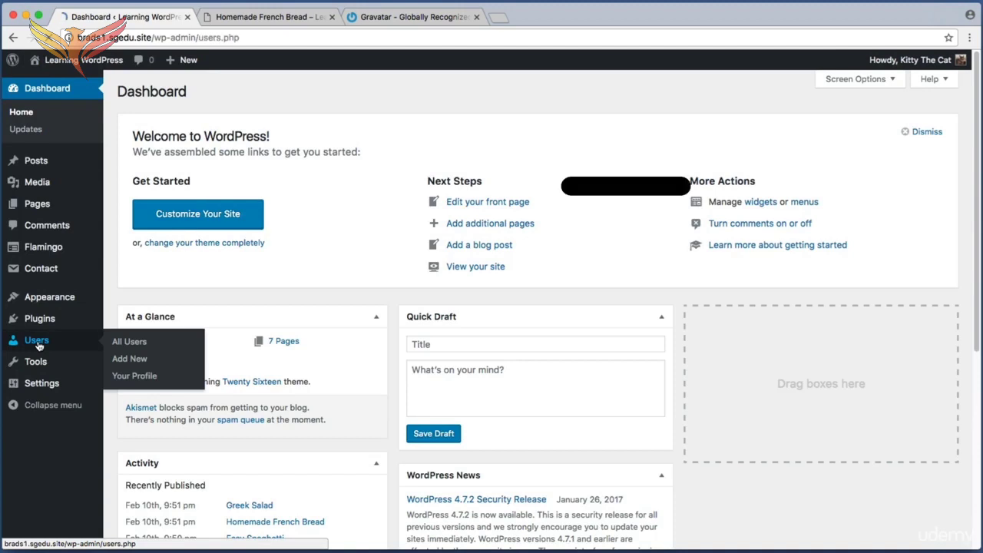
key(super+shift+4)
drag(129, 166, 244, 206)
key(super+shift+4)
drag(559, 120, 713, 271)
Switch to the Gravatar website and examine its introduction to globally recognized avatars
click(435, 20)
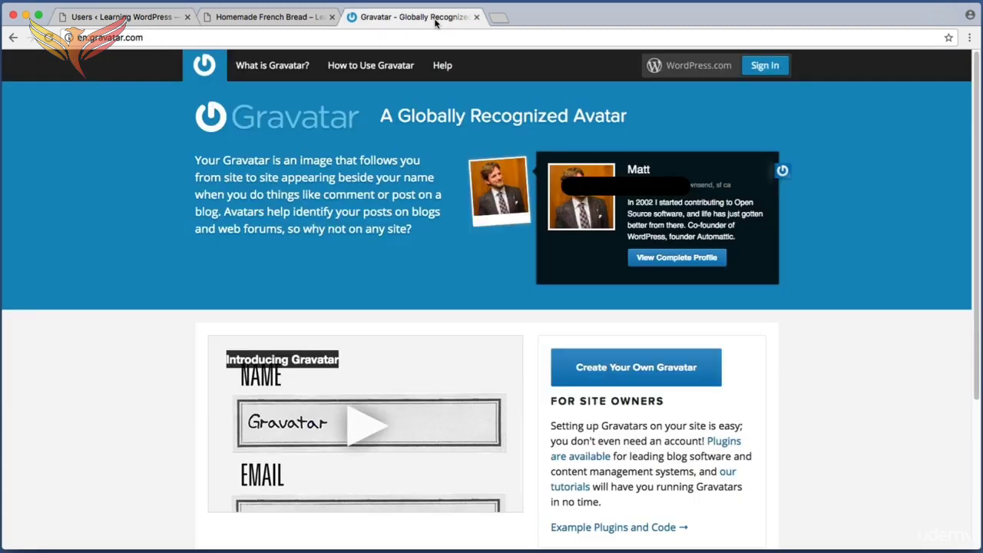
key(super+shift+4)
drag(144, 90, 853, 404)
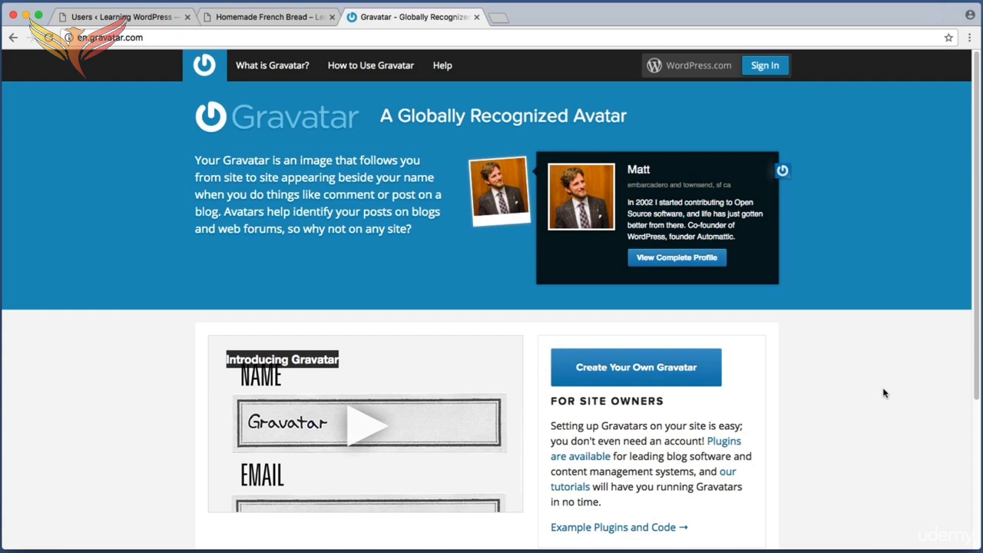
Switch to the Homemade French Bread post's browser tab and examine the author's picture and display name beside the post
click(300, 20)
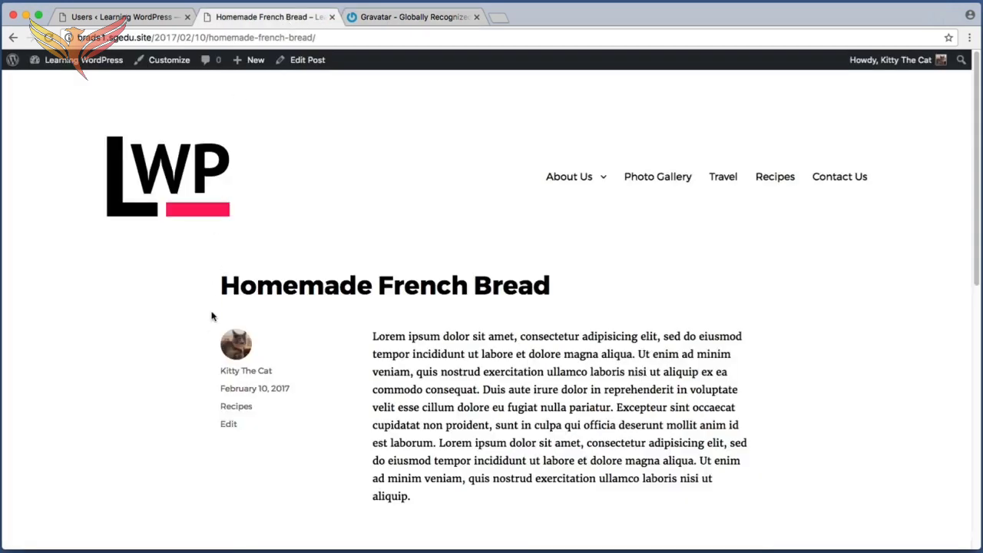
key(super+shift+4)
drag(208, 322, 294, 361)
key(super+shift+4)
drag(212, 321, 272, 365)
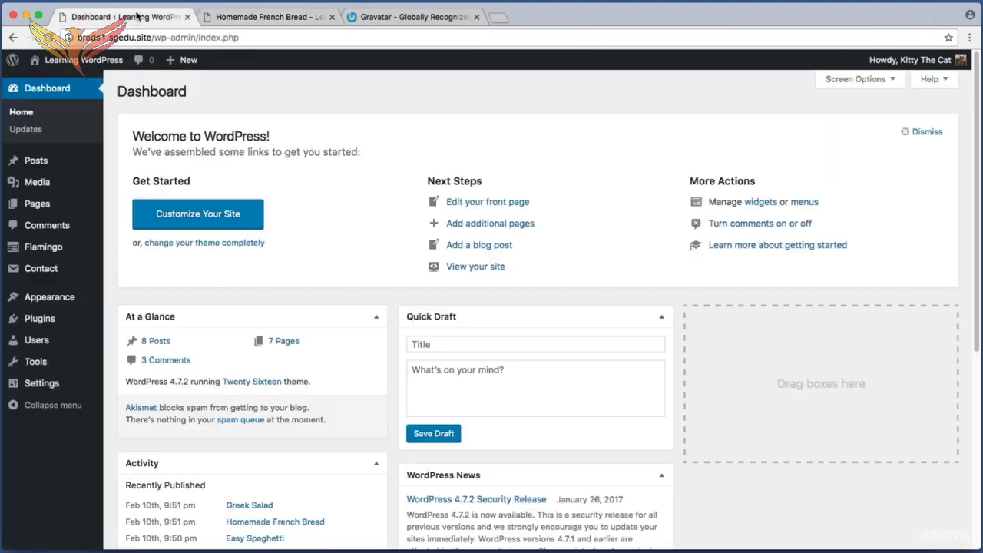
Return to the dashboard's browser tab, open the form for adding a new user, and examine its username, email, name and website fields
click(137, 16)
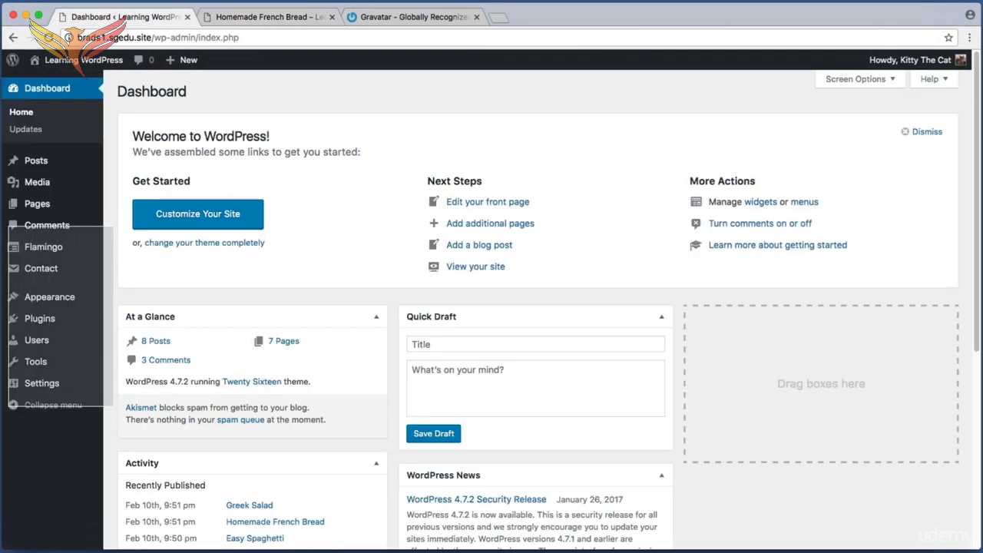
mouse_move(70, 347)
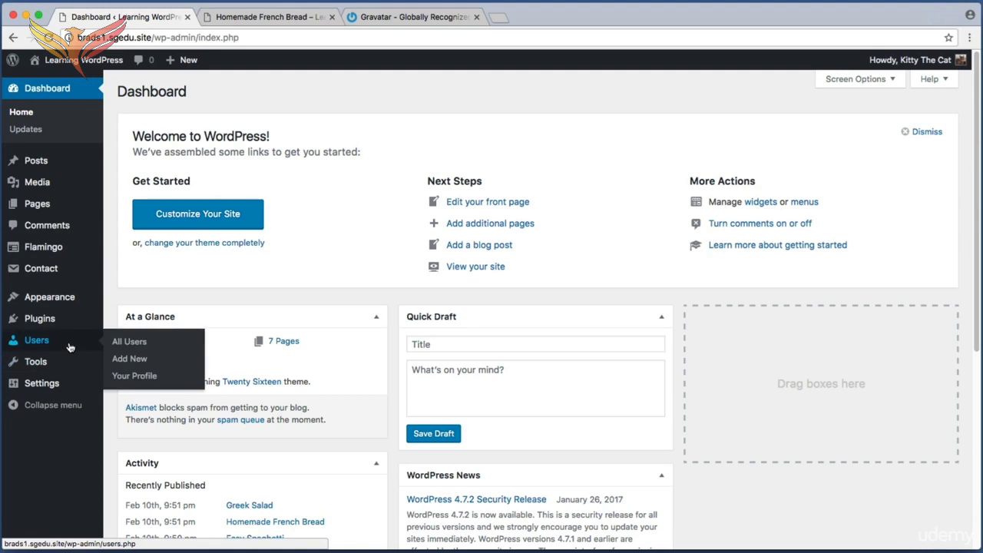
click(144, 365)
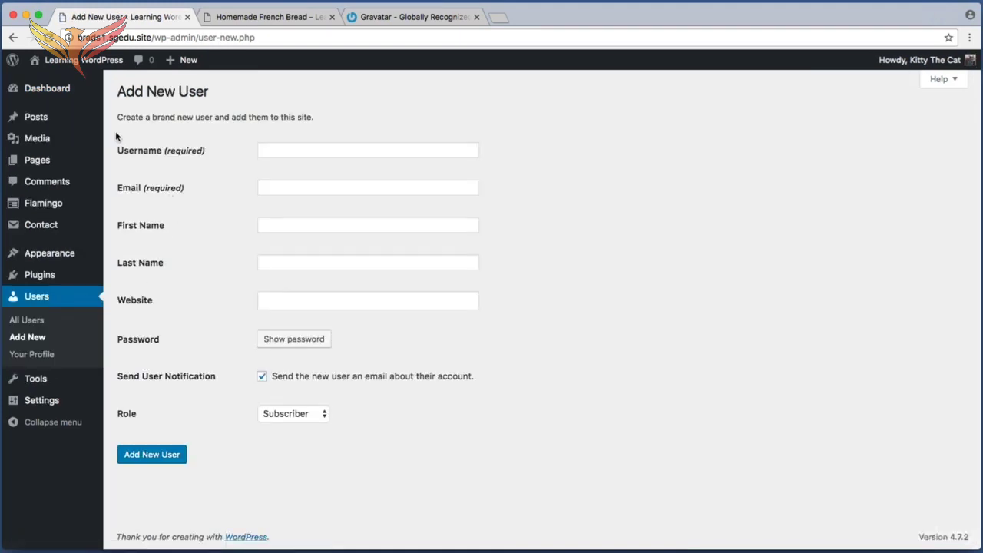
key(super+shift+4)
drag(114, 130, 515, 324)
Fill in the new user's username and email address in the two required fields
click(406, 152)
click(310, 143)
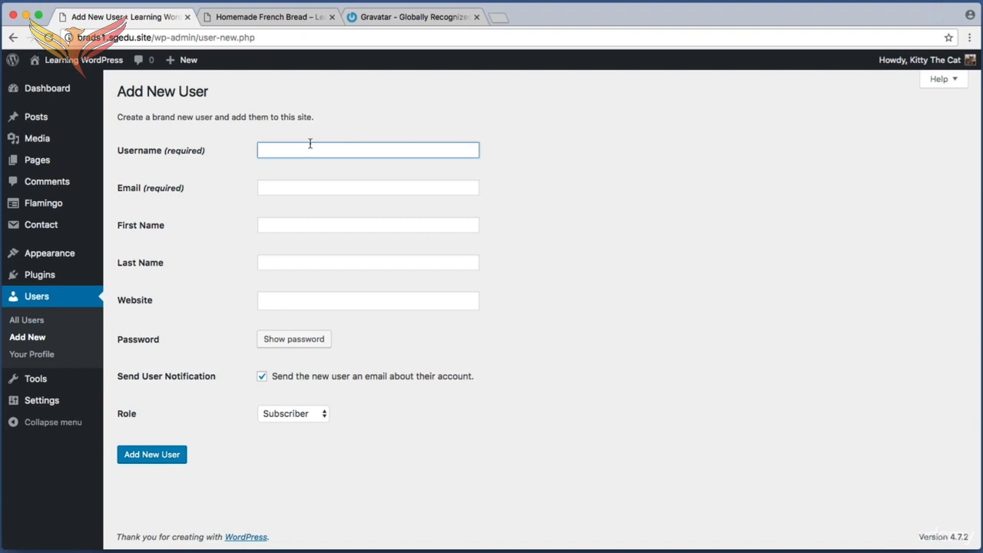
text(brad)
click(289, 187)
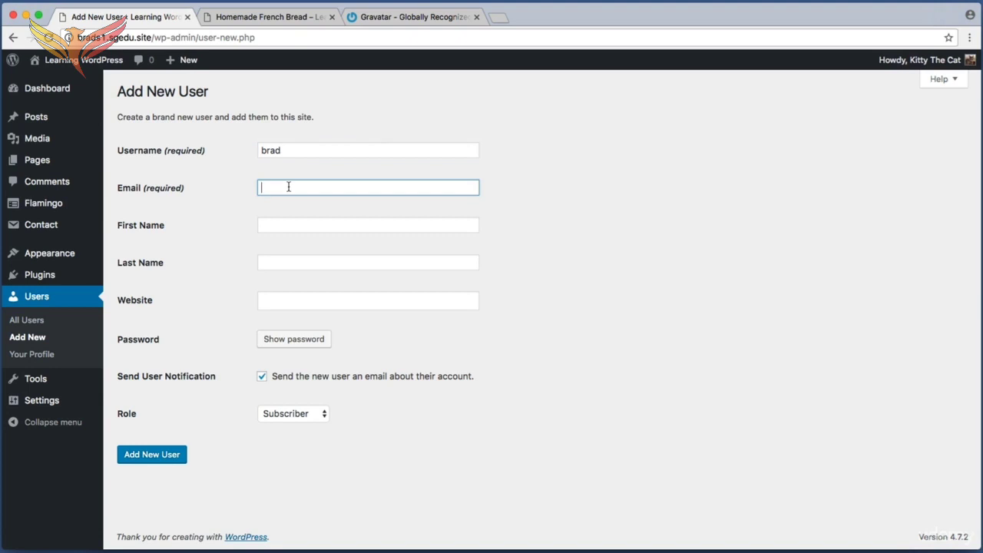
Examine the new user form's optional name and website fields, password option, user notification setting and submission control
key(super+shift+4)
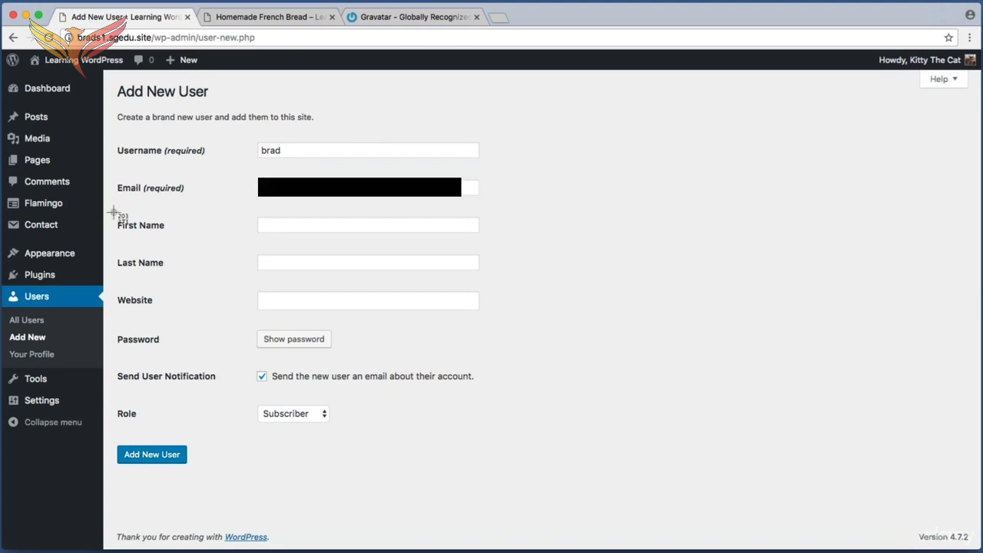
drag(114, 214, 487, 318)
key(super+shift+4)
drag(114, 331, 396, 351)
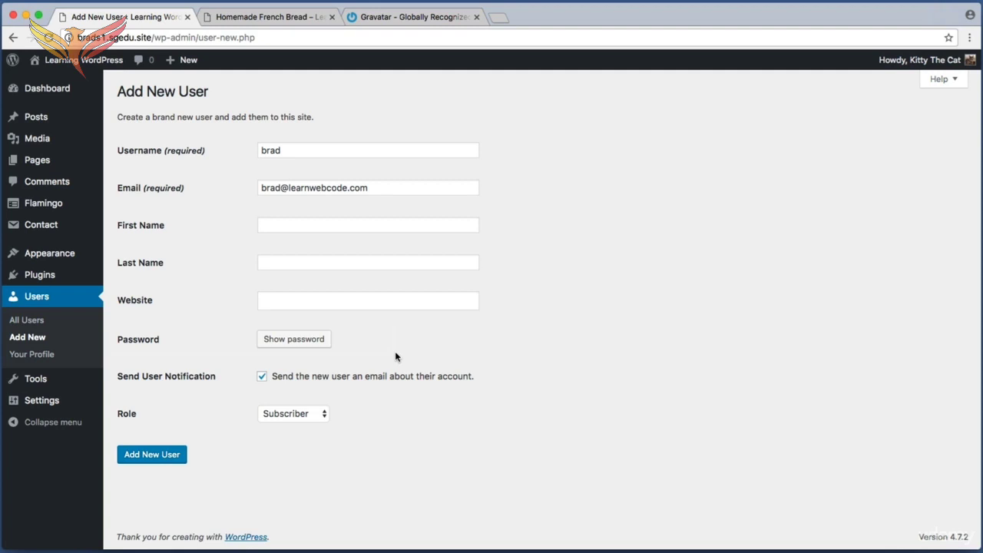
key(super+shift+4)
drag(249, 320, 355, 359)
key(super+shift+4)
drag(244, 367, 281, 388)
drag(216, 426, 124, 473)
Open the new user's Role options and examine the available roles from Subscriber to Administrator
key(super+shift+4)
drag(115, 401, 345, 428)
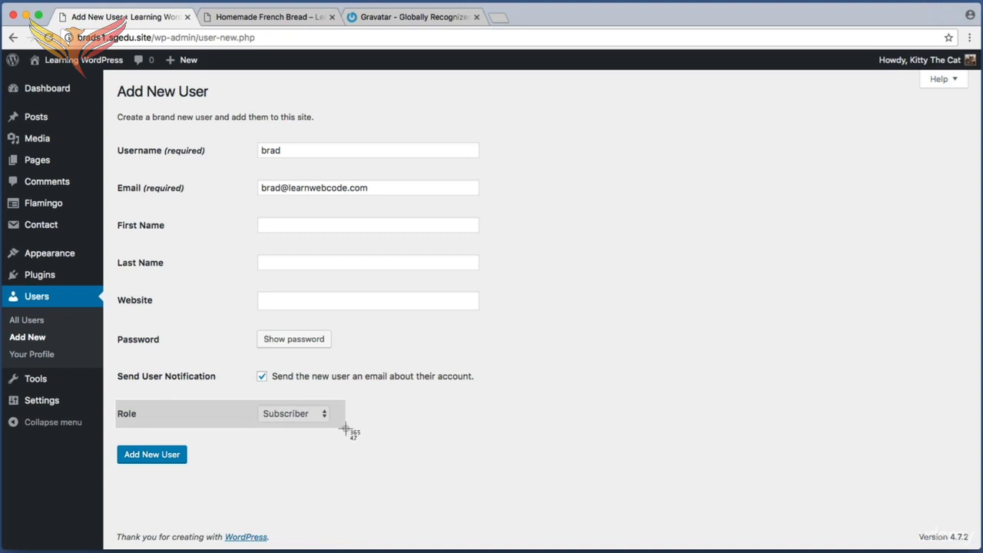
drag(345, 428, 345, 428)
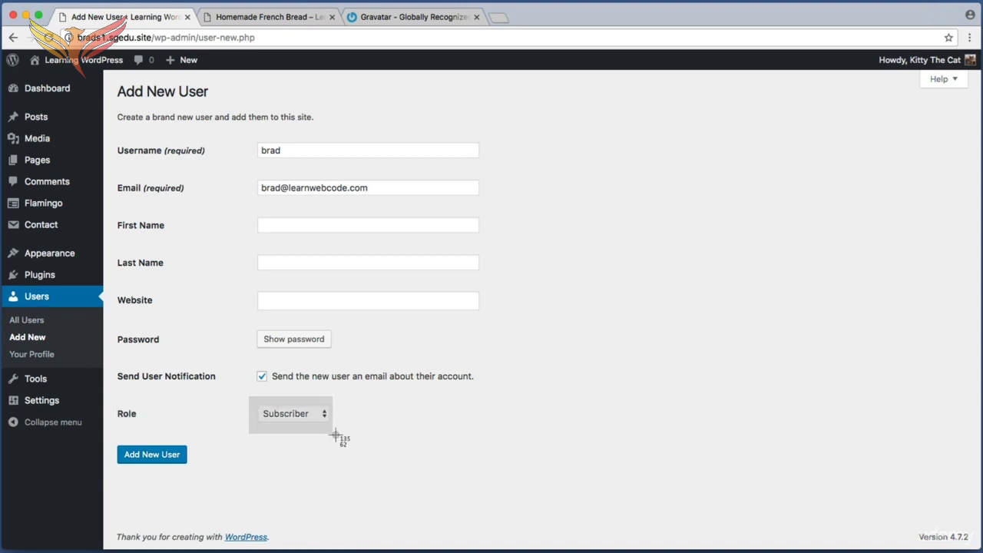
click(315, 415)
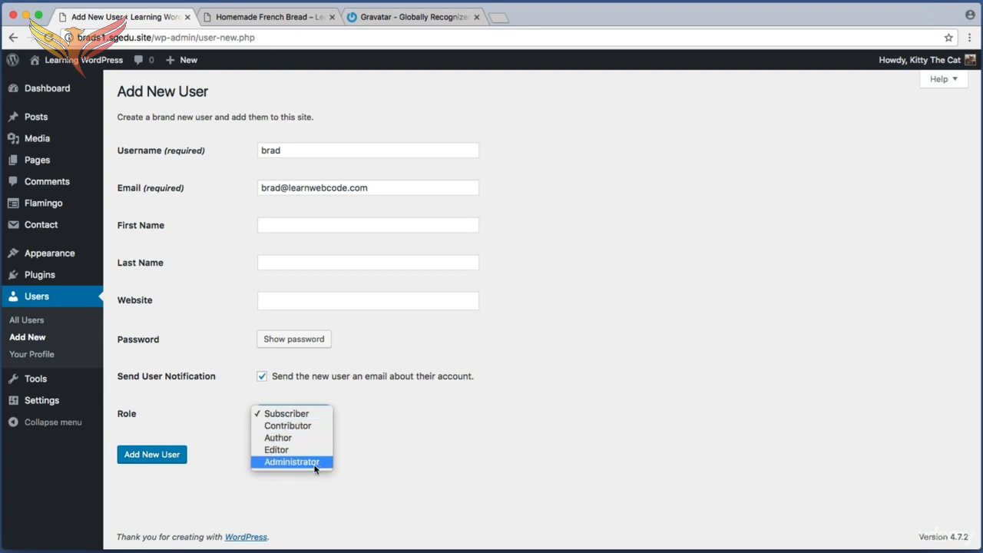
key(super+shift+4)
drag(241, 401, 344, 488)
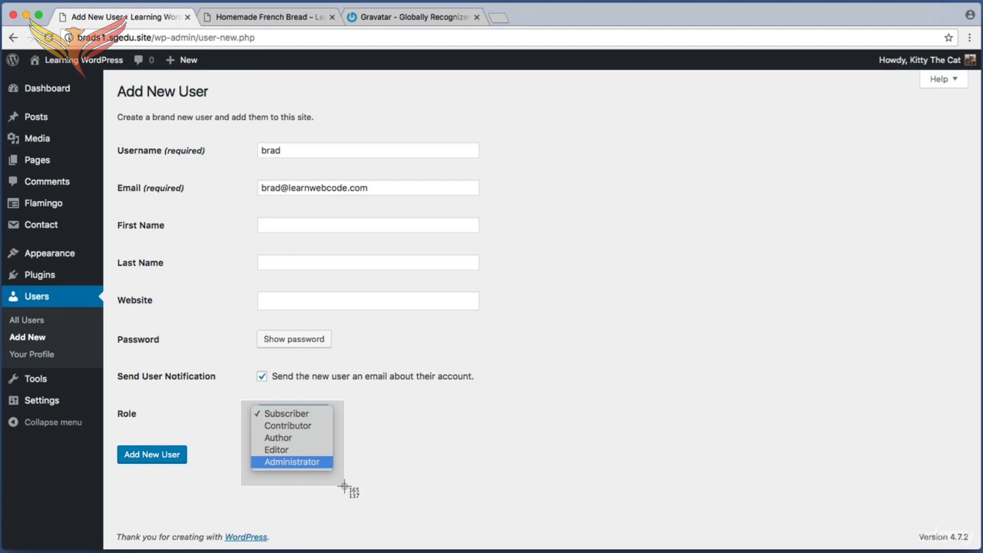
drag(345, 487, 344, 486)
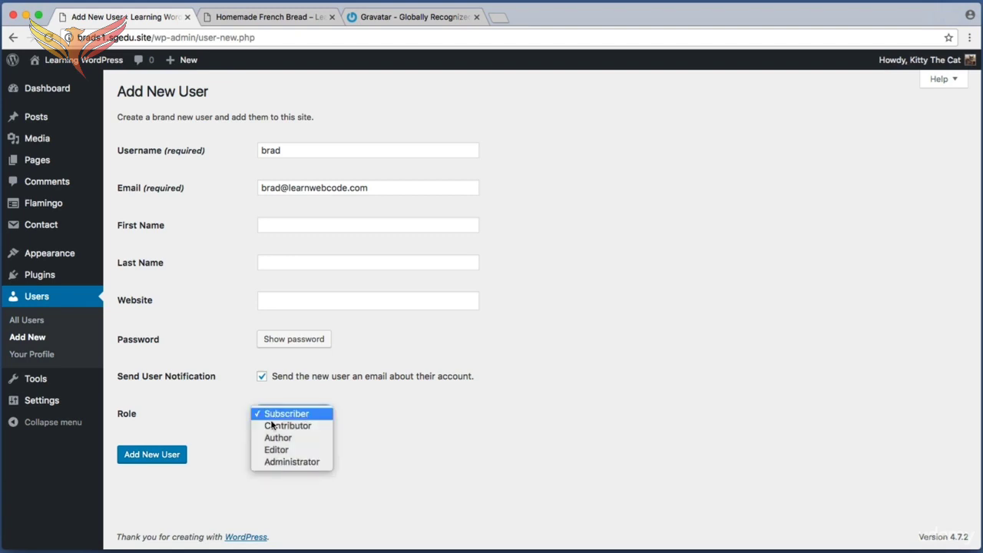
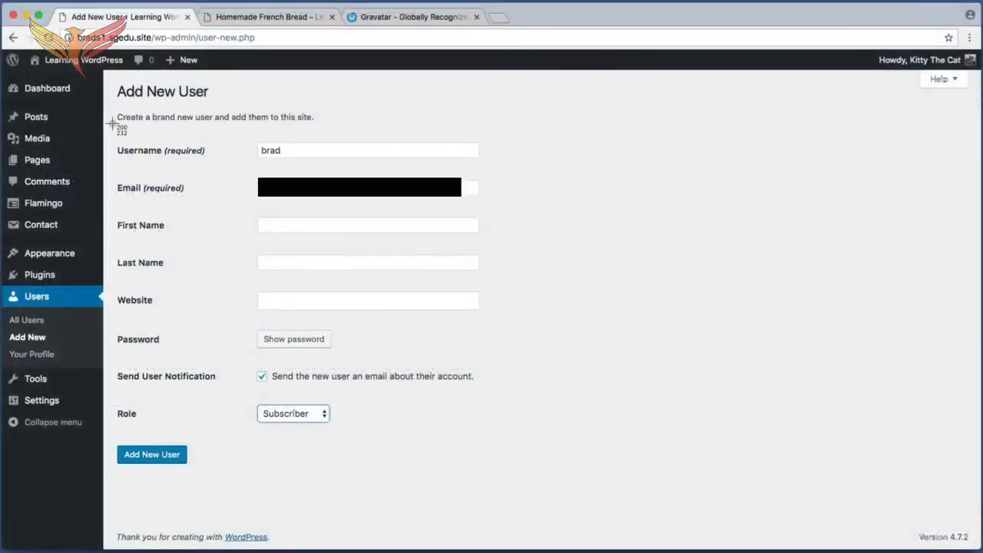
Assign the Editor role to the new user and add the user to the site
drag(113, 124, 504, 220)
key(super+shift+4)
drag(251, 395, 349, 428)
click(308, 415)
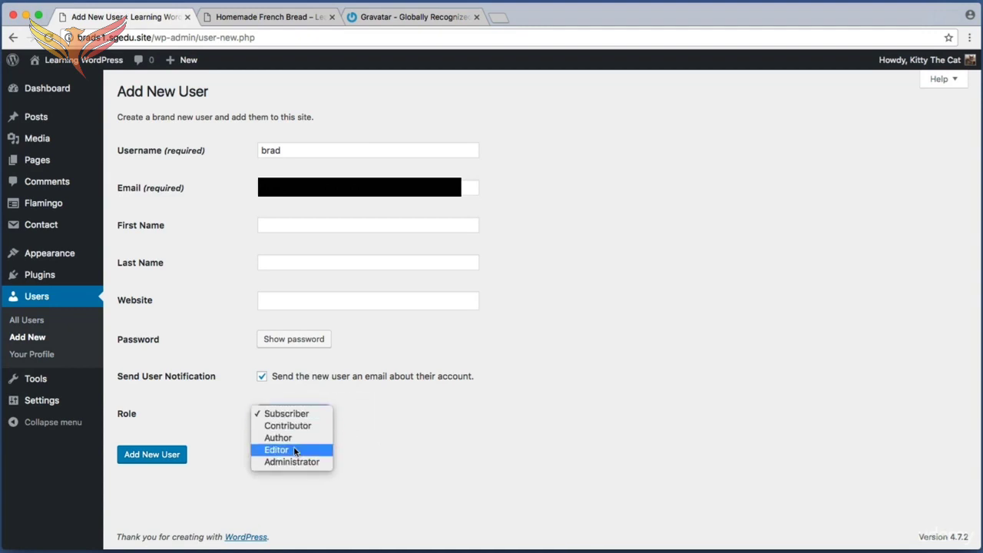
click(295, 451)
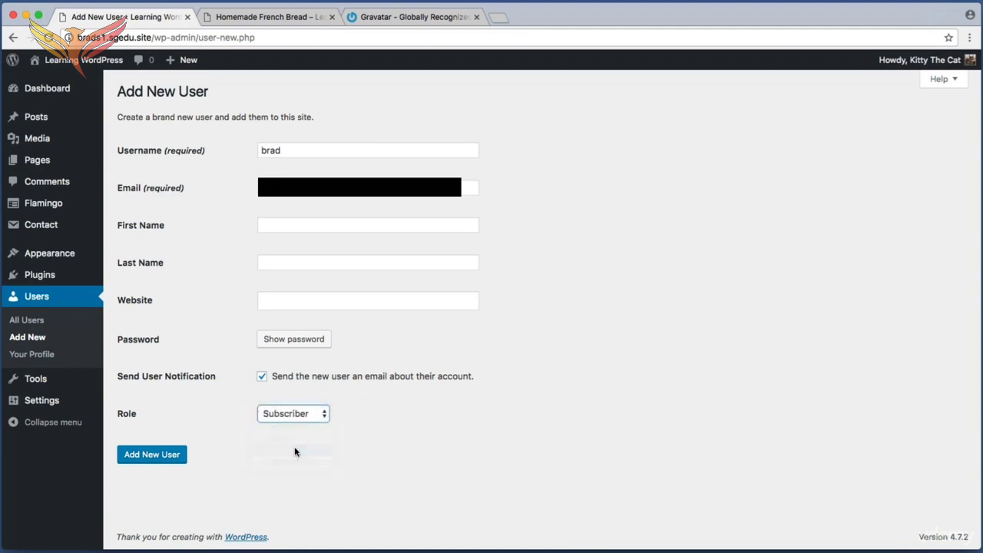
key(super+shift+4)
drag(207, 432, 110, 469)
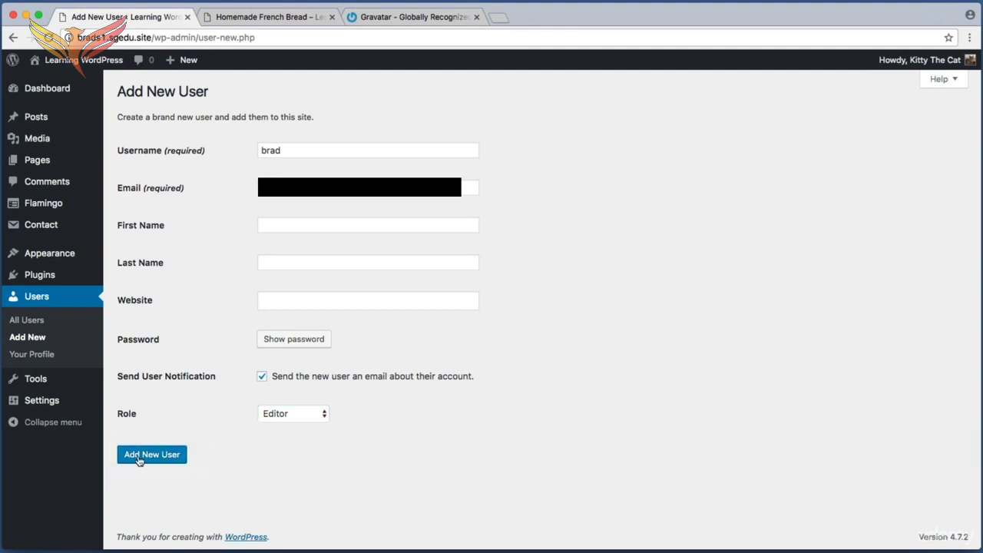
click(138, 460)
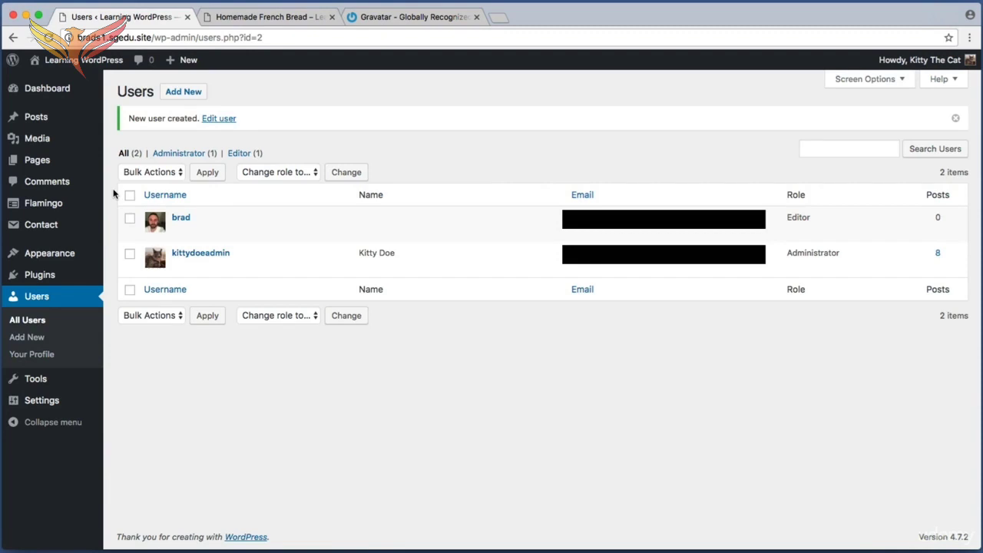
Examine the Users list entries for the existing administrator and the newly added editor
key(super+shift+4)
drag(113, 195, 316, 269)
key(super+shift+4)
drag(169, 245, 296, 266)
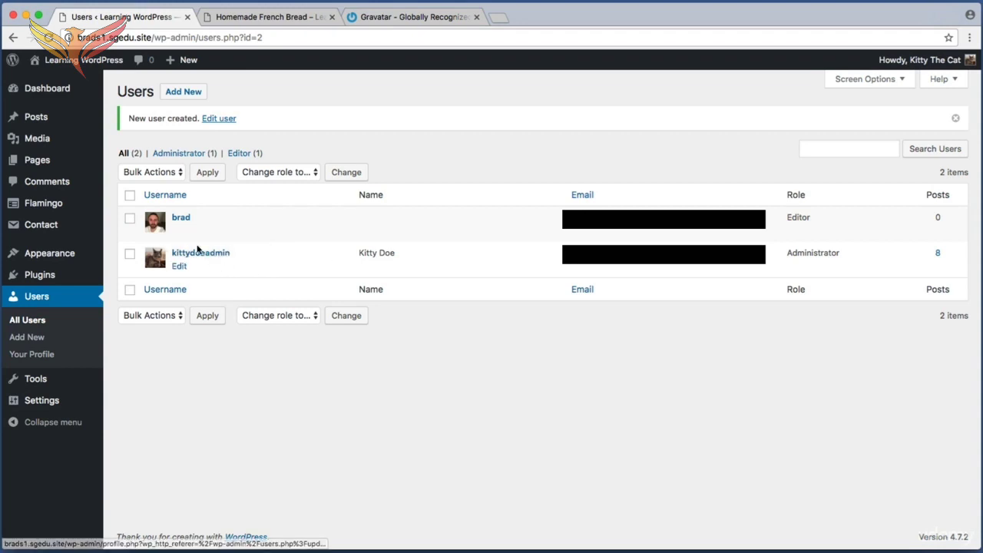
key(super+shift+4)
drag(169, 211, 215, 233)
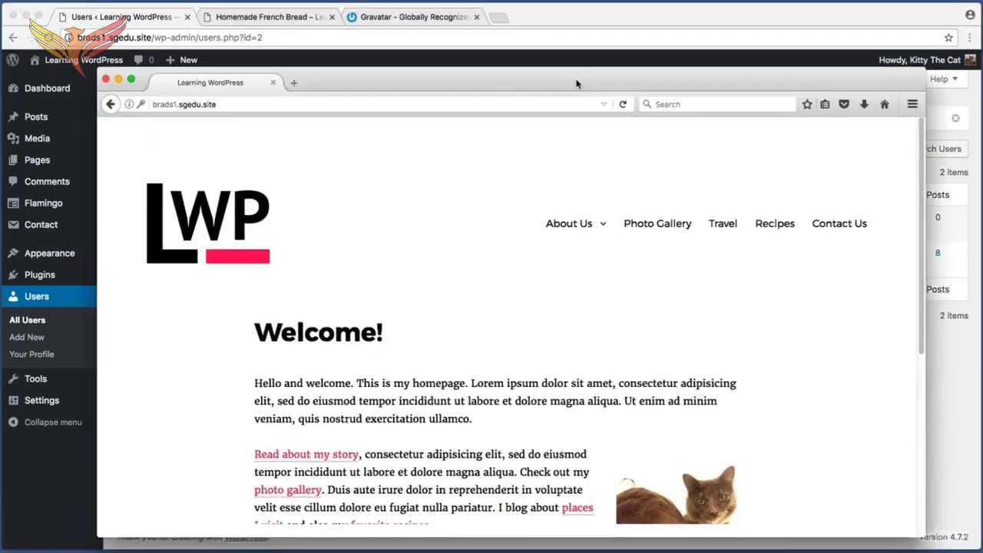
Switch to the Firefox window showing the site's homepage and append a slash to its web address
drag(576, 83, 591, 91)
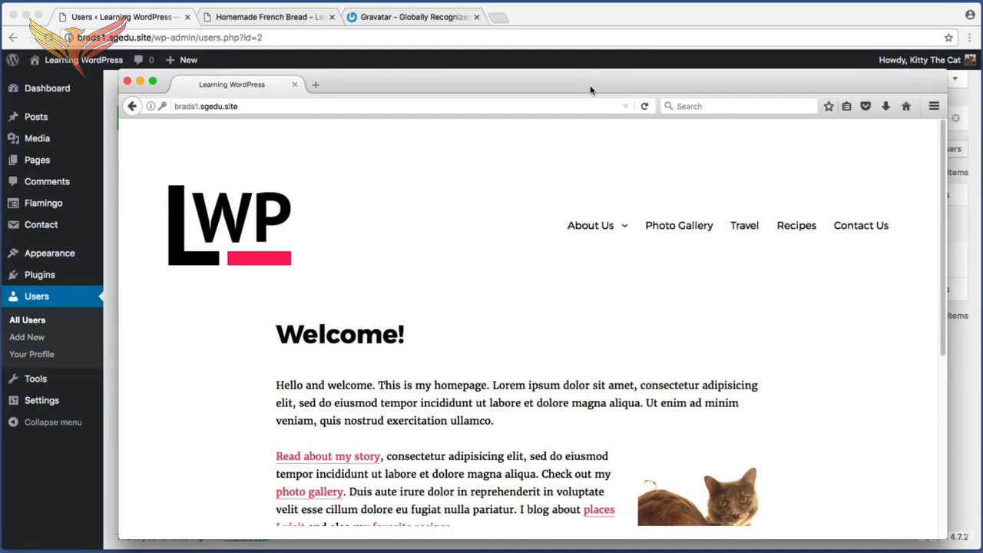
key(super+shift+4)
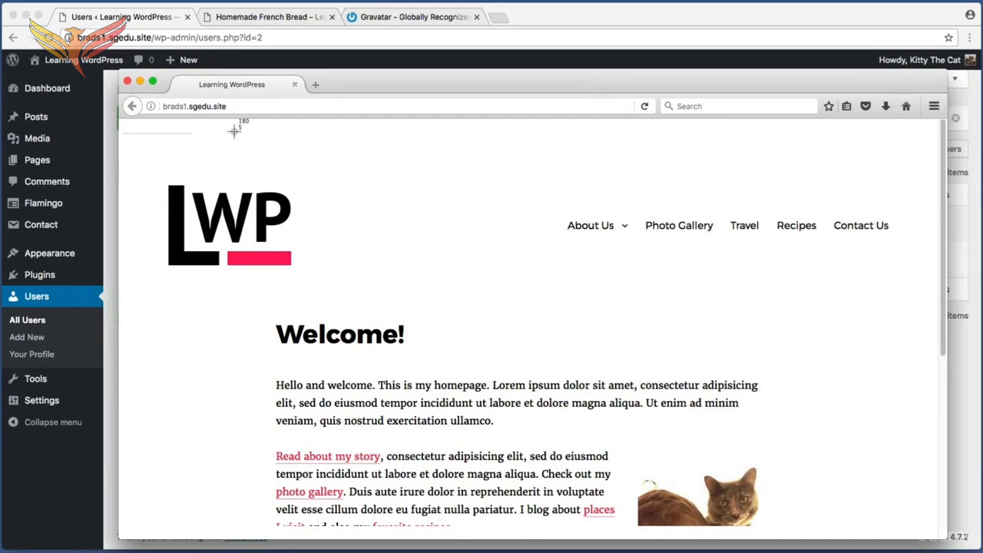
drag(122, 134, 944, 117)
click(274, 106)
click(274, 107)
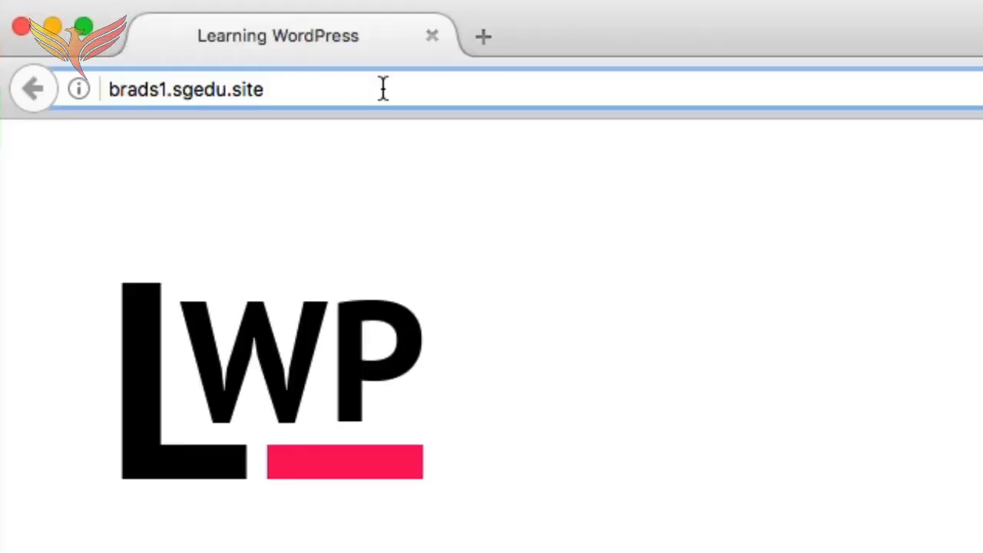
text(/)
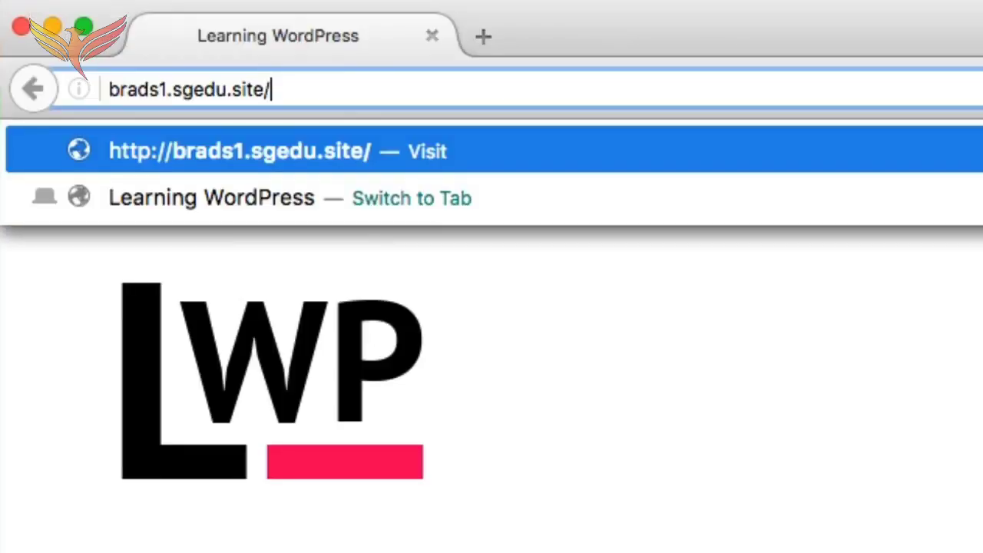
text(wp)
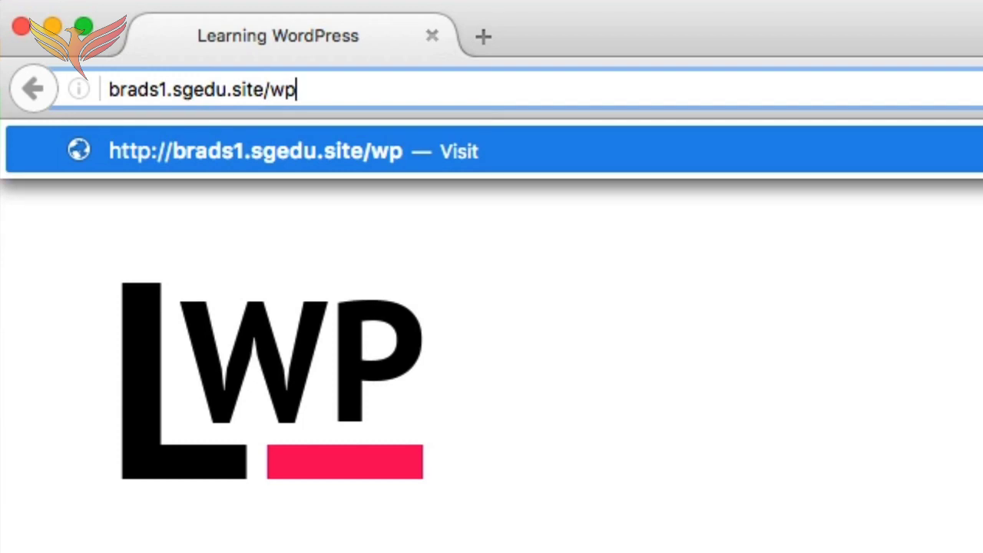
text(-lo)
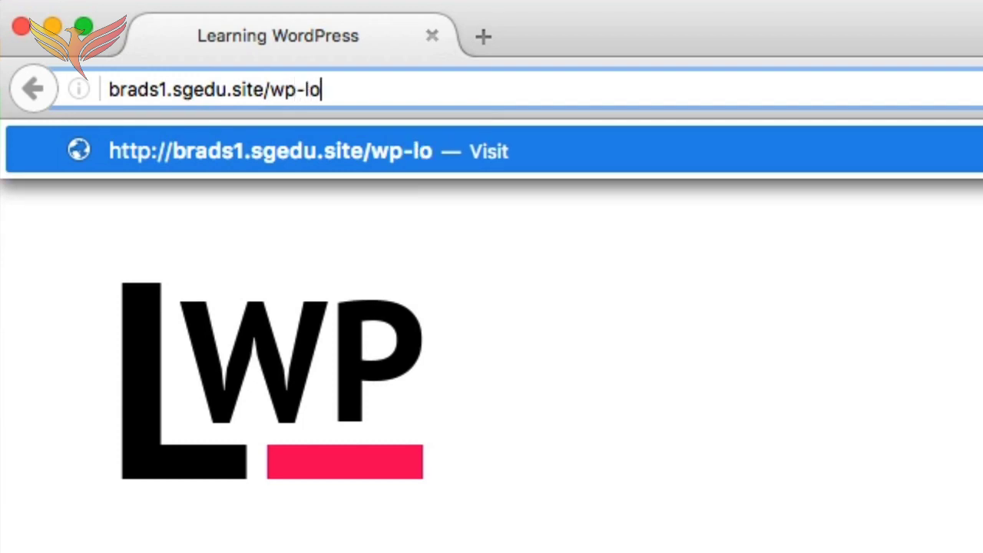
text(gin.php)
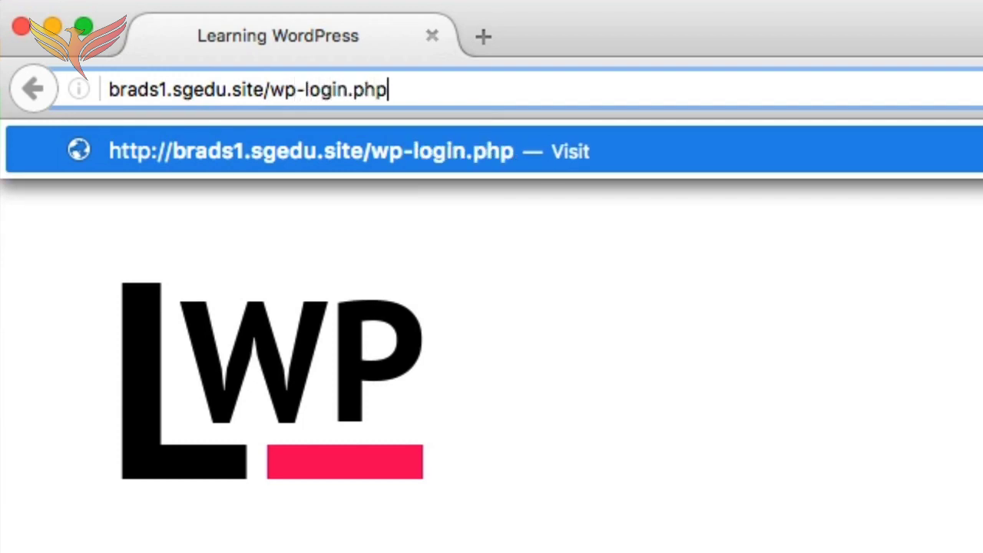
key(BackSpace)
key(BackSpace)
key(BackSpace)
key(BackSpace)
key(BackSpace)
key(BackSpace)
key(BackSpace)
key(BackSpace)
key(BackSpace)
key(BackSpace)
key(BackSpace)
key(BackSpace)
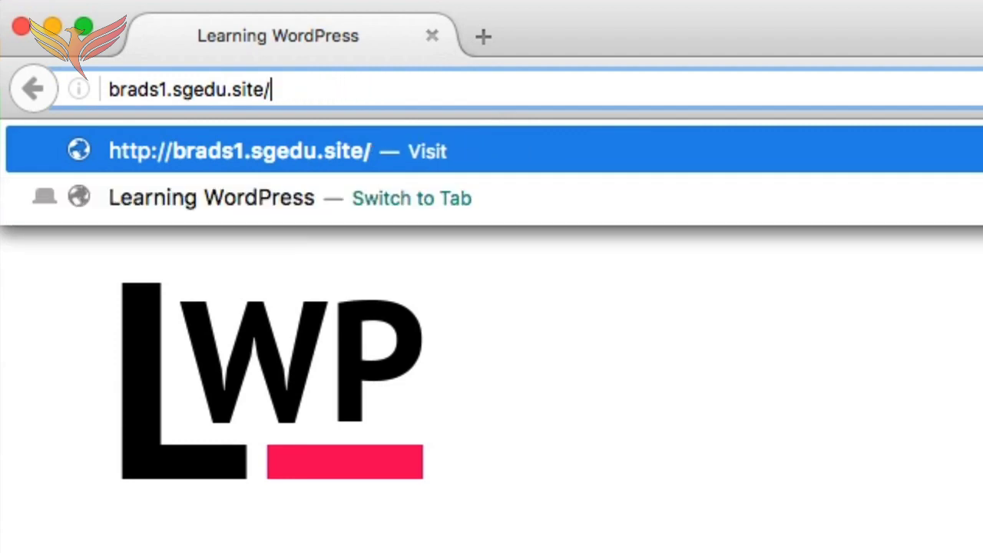
Complete the address as brads1.sgedu.site/wp-admin and load the admin login page
text(wp-a)
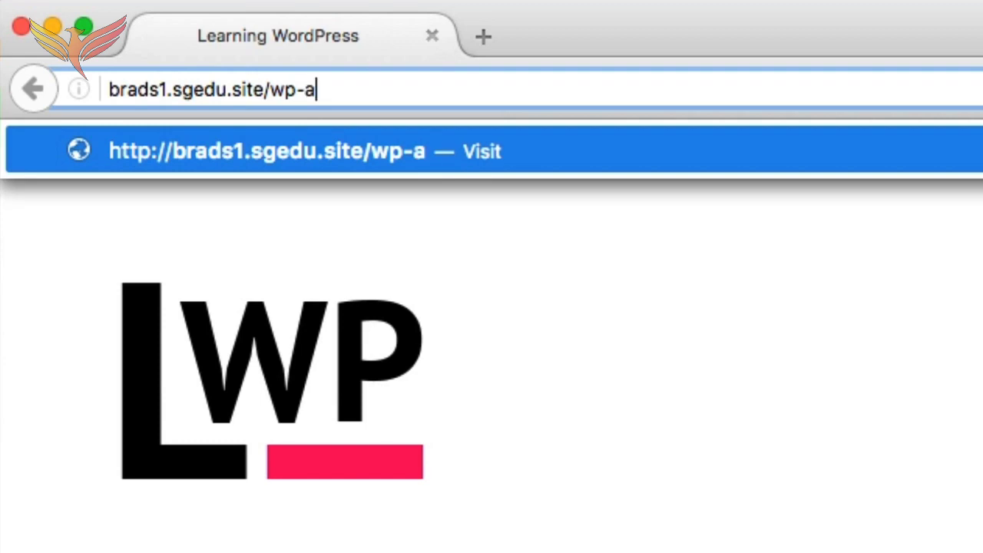
text(dmin)
key(Return)
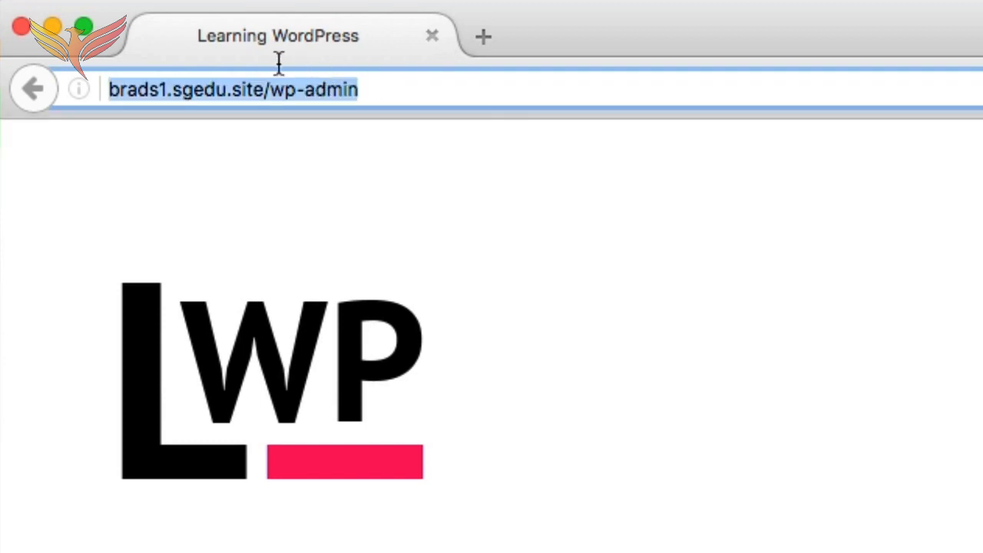
drag(279, 64, 267, 89)
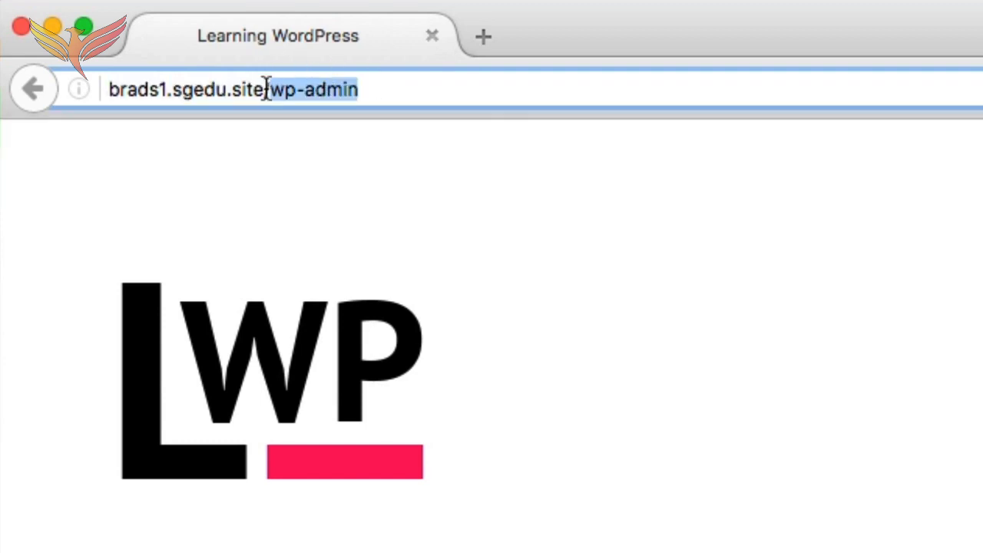
click(474, 91)
key(Return)
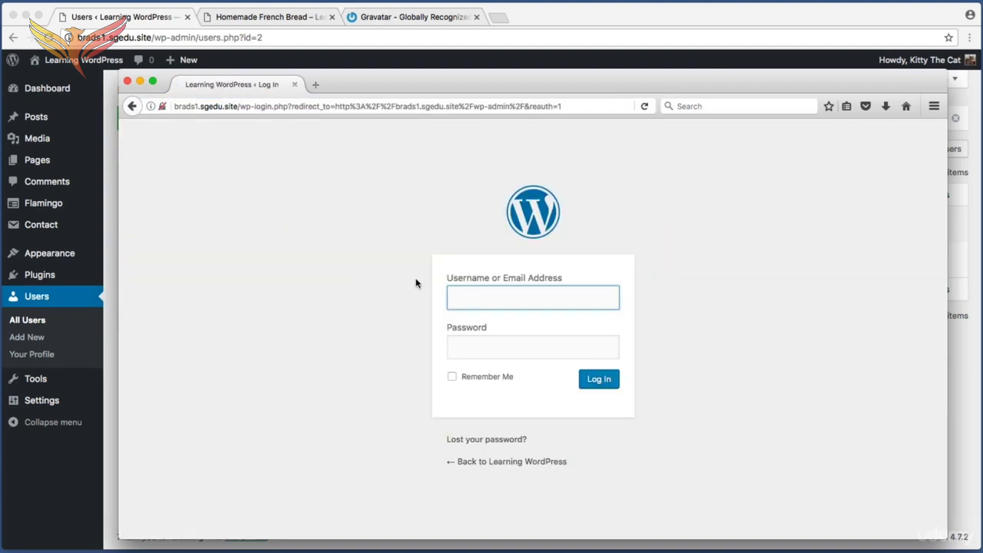
Log in to the new Editor account by filling in its username and account password
text(brad)
click(528, 351)
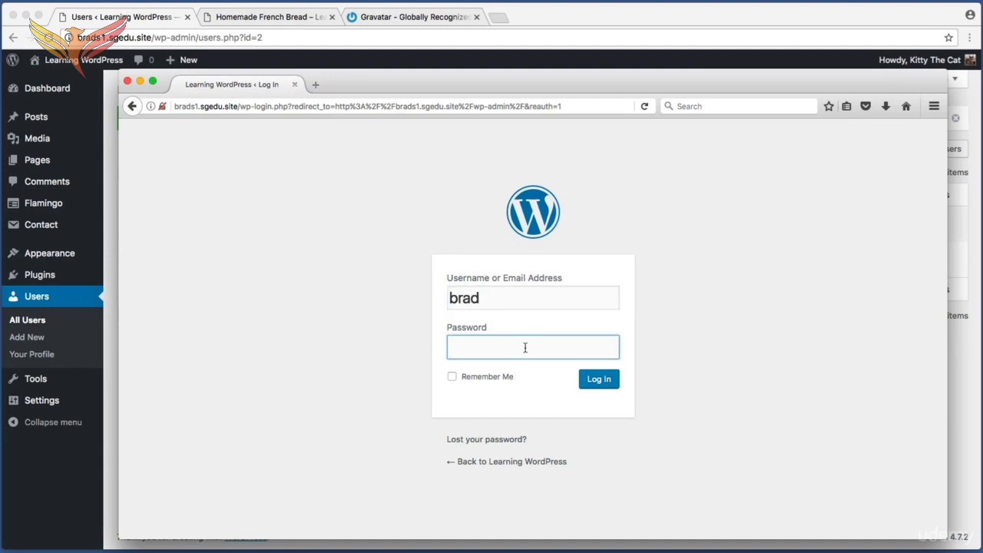
key(super+shift+4)
drag(578, 366, 645, 405)
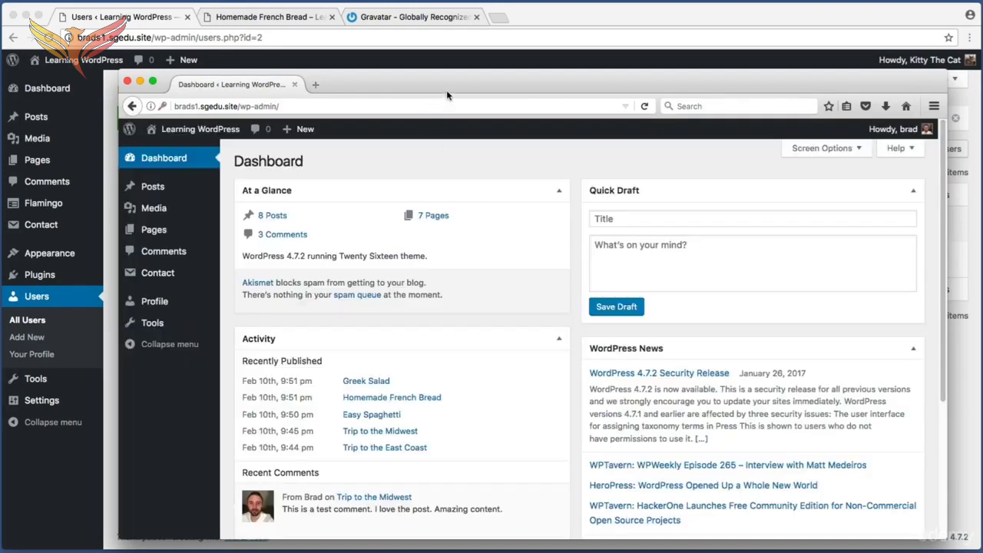
Open the list of all posts from the Editor's dashboard and examine the post titles and their authors
mouse_move(447, 90)
mouse_down()
mouse_move(463, 87)
mouse_move(454, 90)
mouse_up()
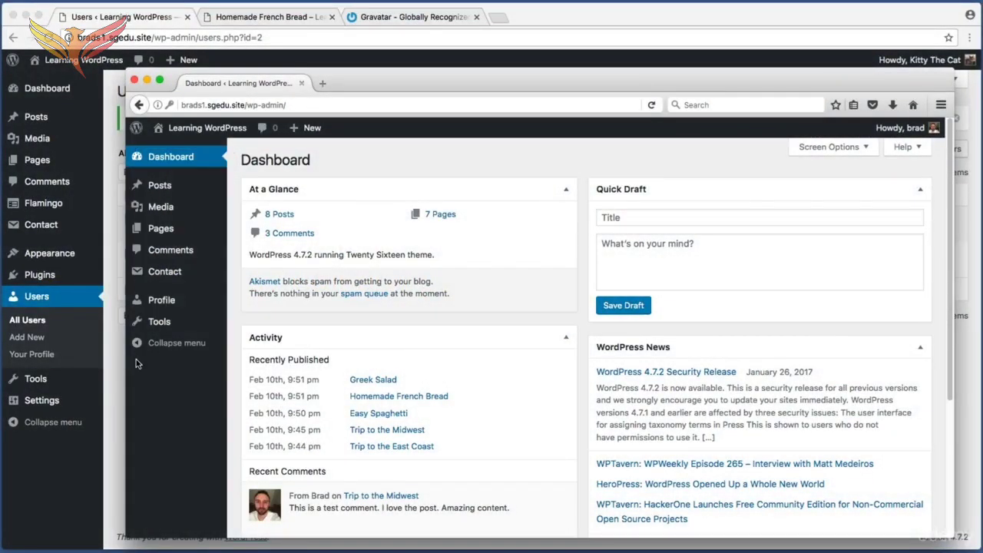
mouse_move(167, 193)
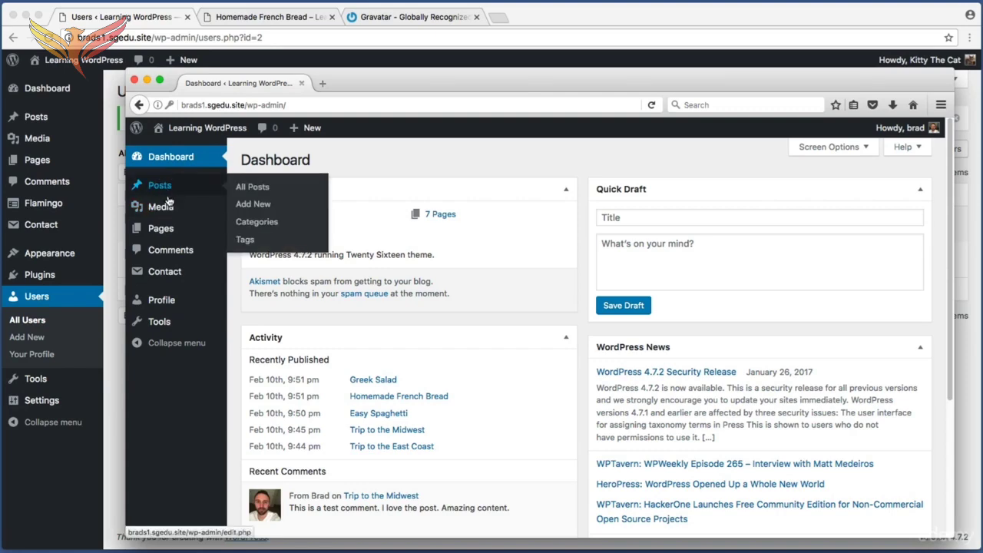
mouse_move(178, 233)
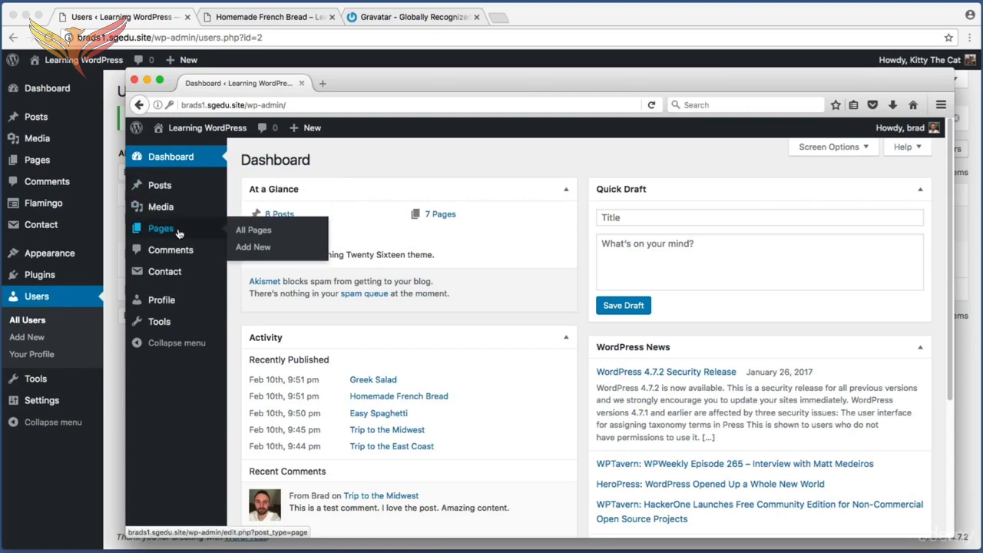
click(168, 193)
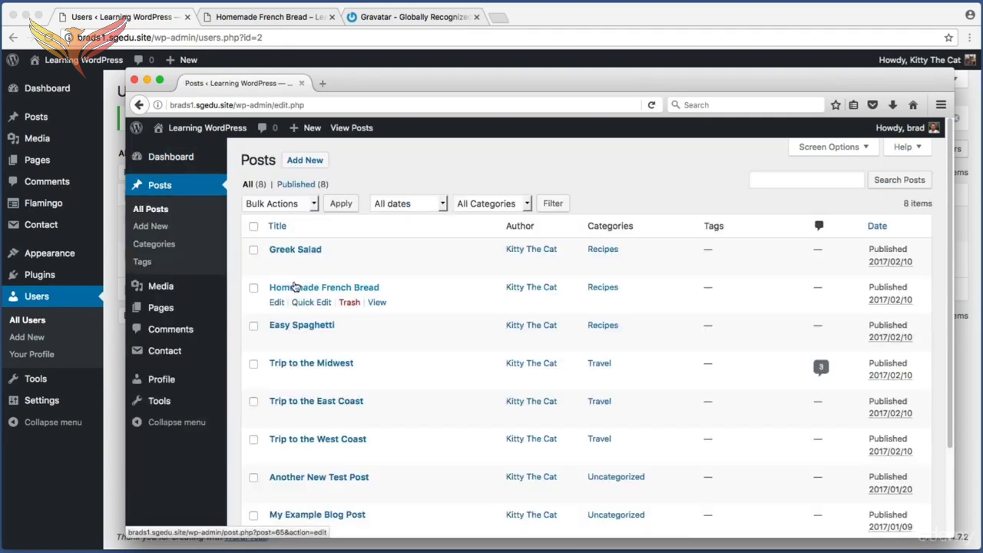
key(super+shift+4)
drag(250, 232, 451, 458)
key(super+shift+4)
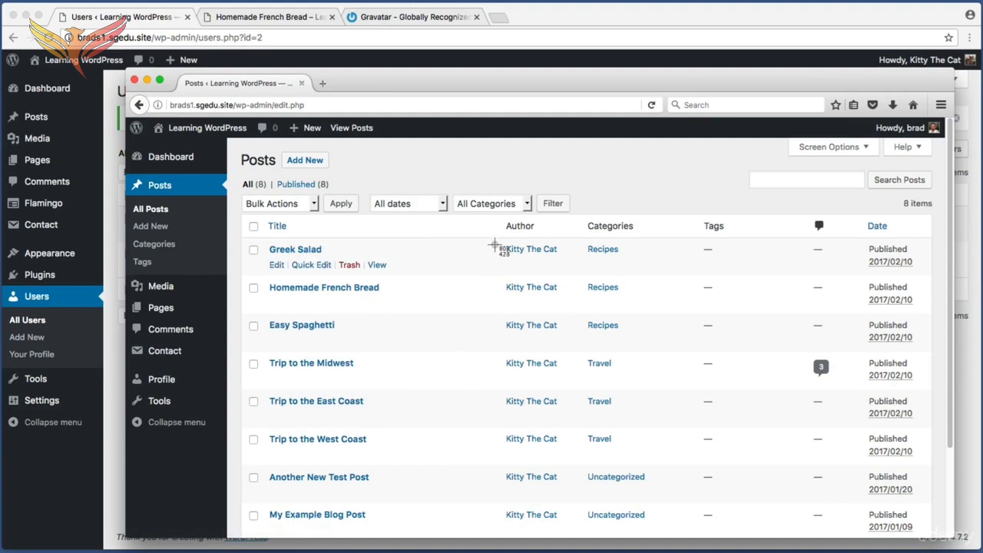
drag(500, 242, 566, 265)
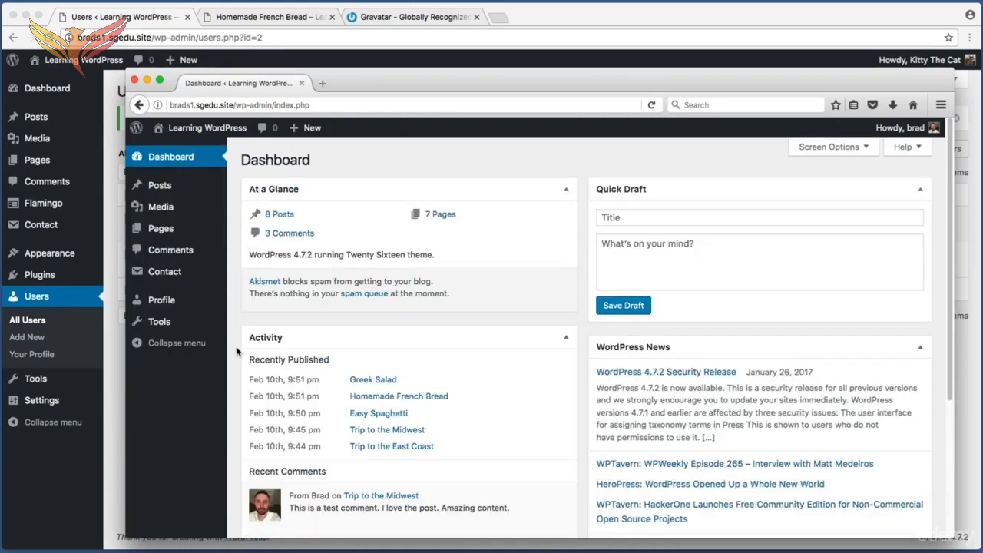
Return to the Dashboard and examine the admin sections available to the Editor account, particularly Posts
key(super+shift+4)
drag(227, 374, 128, 175)
key(shift+super+4)
drag(201, 179, 135, 195)
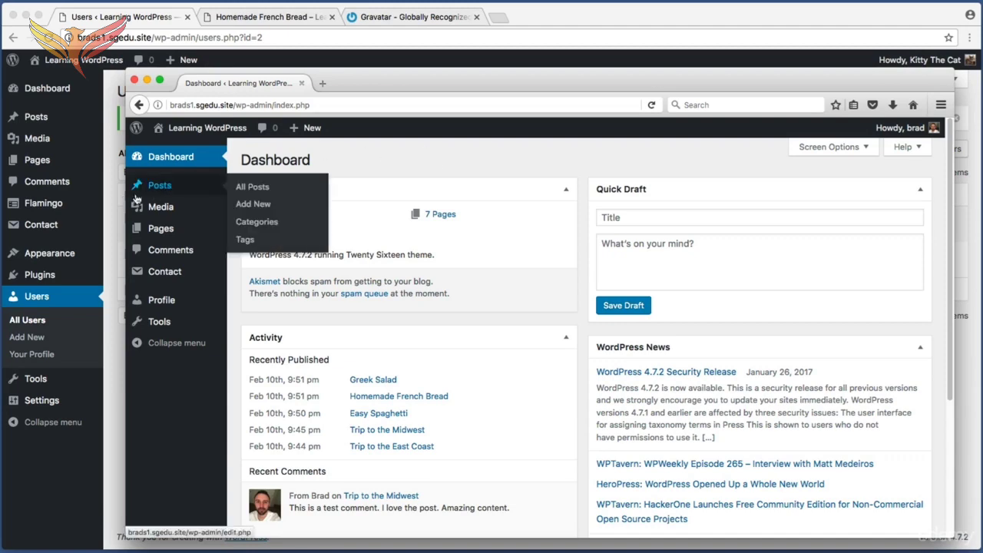
Start a new post from the posts list and title it "Chocolate Cake"
click(156, 187)
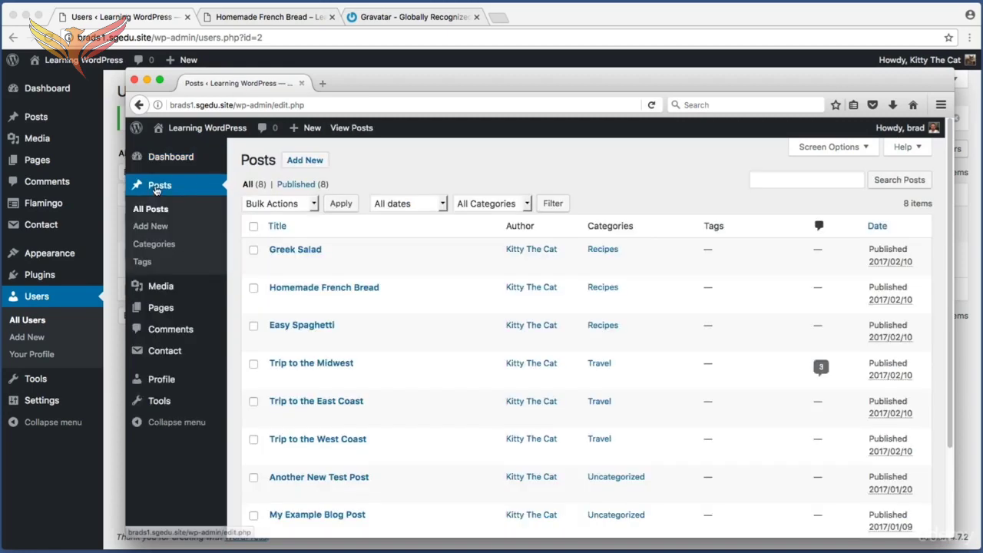
click(304, 161)
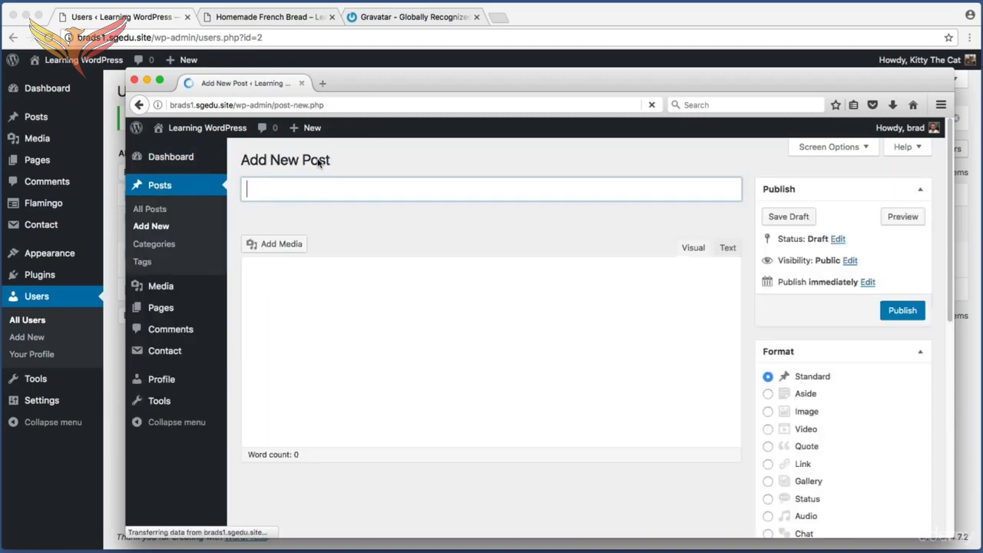
click(438, 186)
text(Cho)
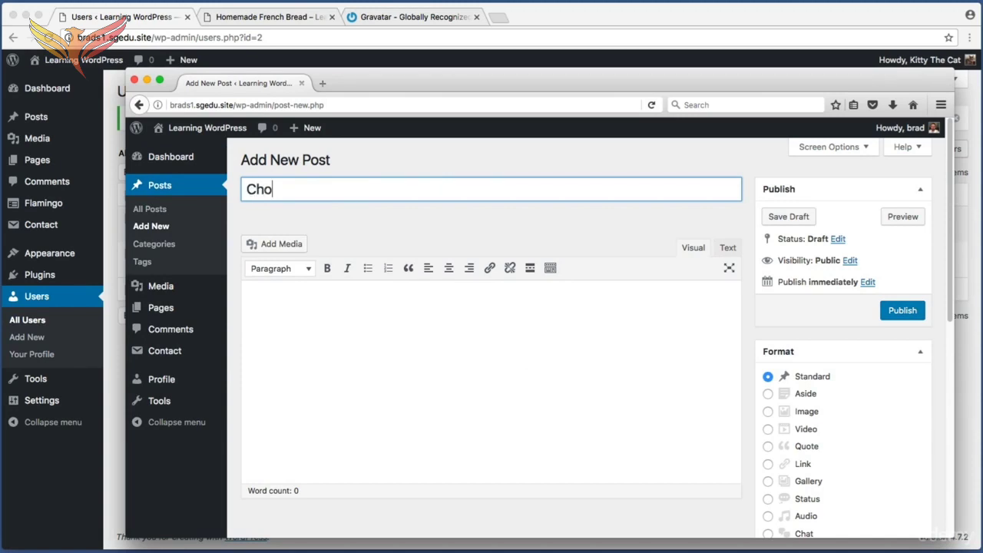
text(colate Cake)
Write the post body "Lorem ipsum chocolate cake recipe will be placed here shortly. Check back soon!"
click(386, 301)
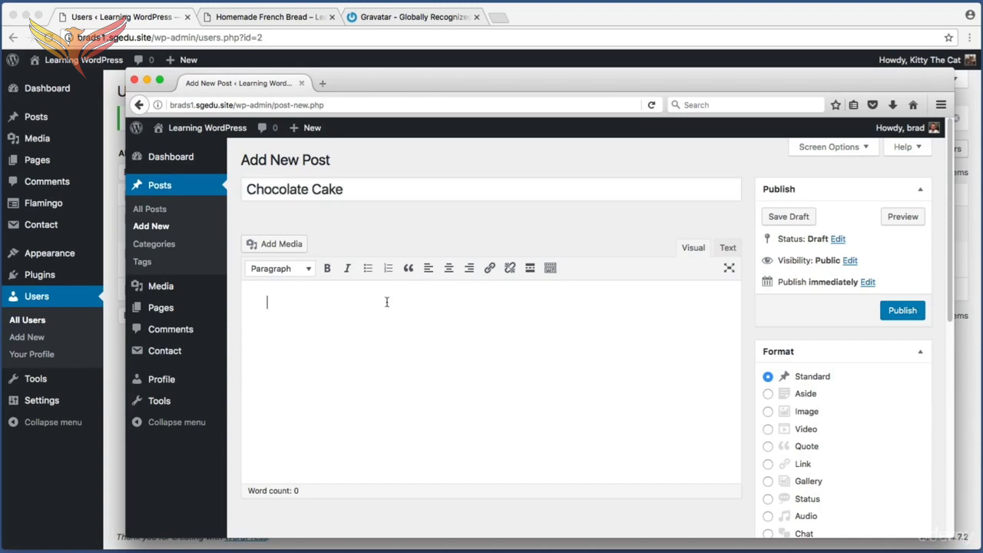
text(Lorem )
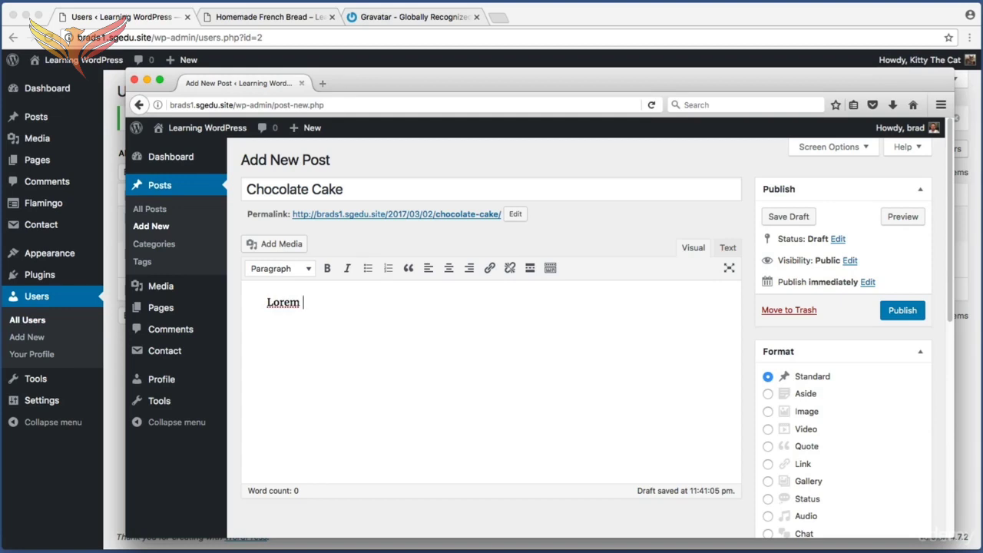
text(ipsum cholate cak)
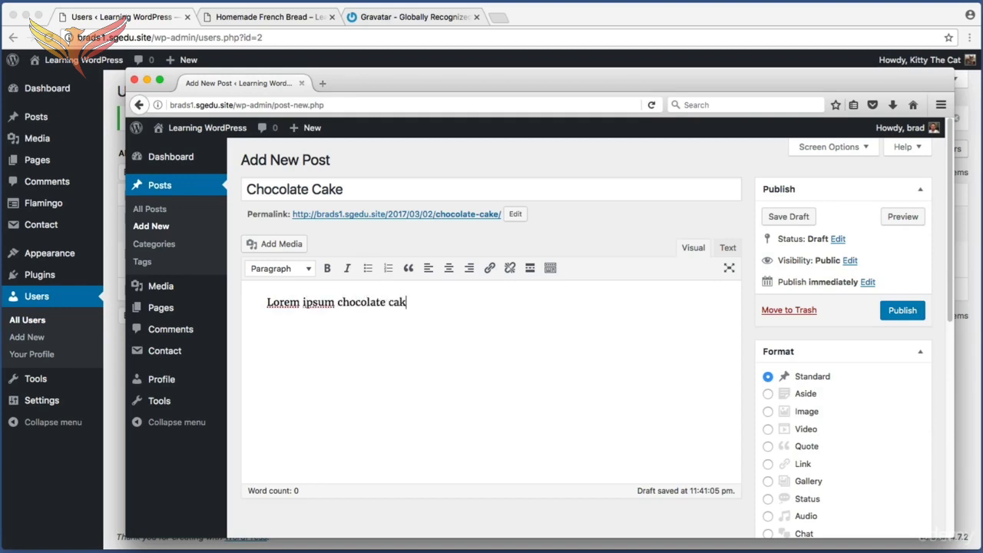
text(e recipe will be placed here )
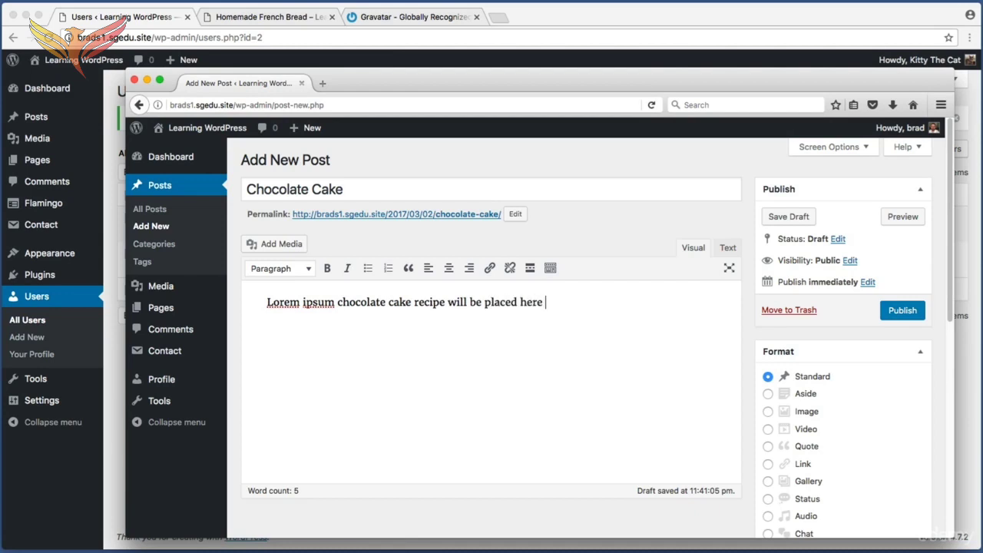
text(shortly. Check back )
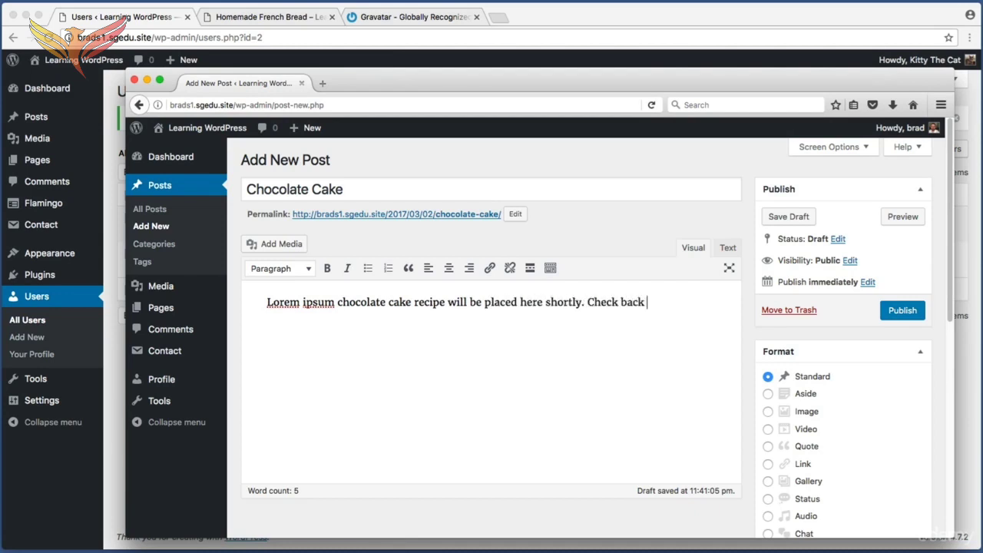
text(soon!)
Assign the Chocolate Cake post to the Recipes category
scroll(488, 335, down, 5)
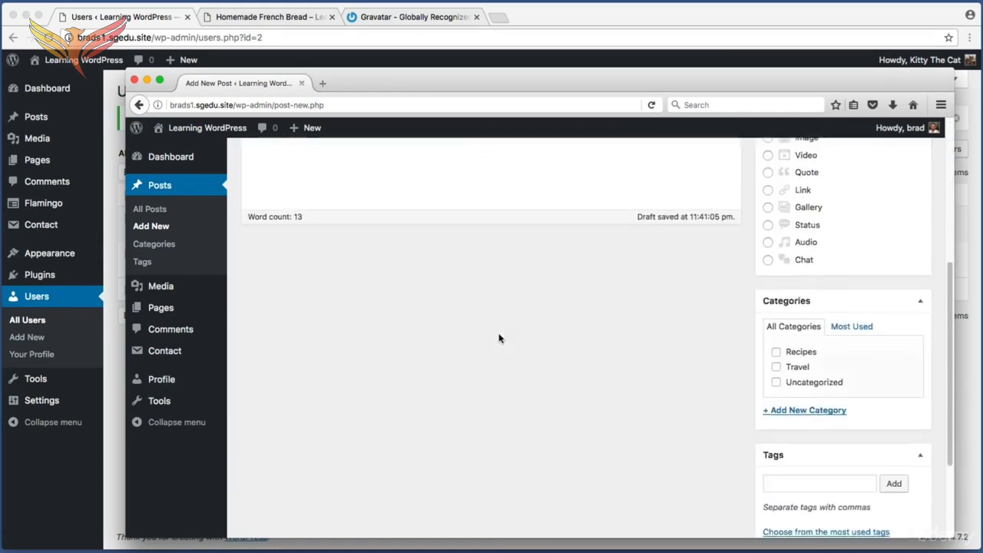
drag(842, 322, 953, 444)
drag(773, 345, 840, 366)
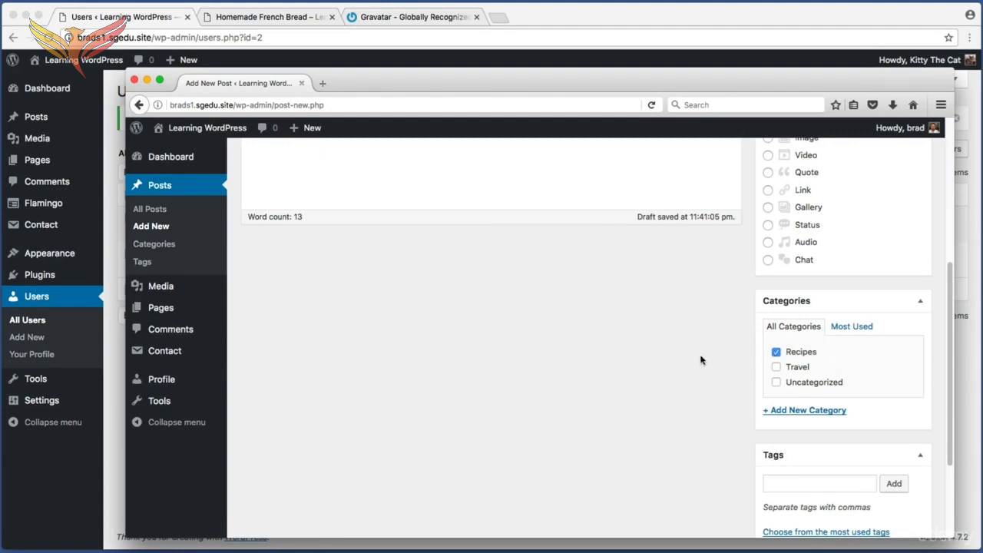
Publish the Chocolate Cake post
scroll(702, 358, up, 5)
key(super+shift+4)
drag(924, 329, 881, 293)
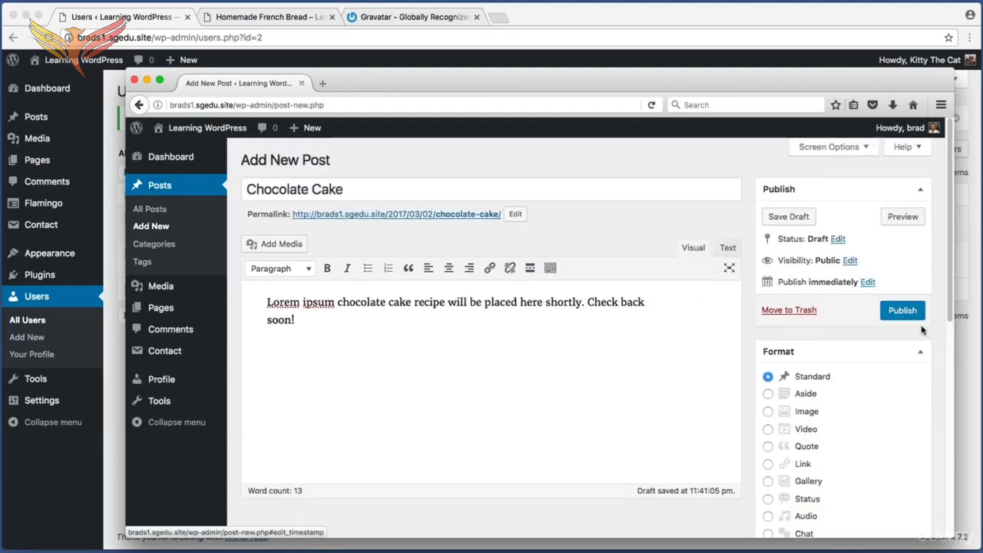
click(903, 310)
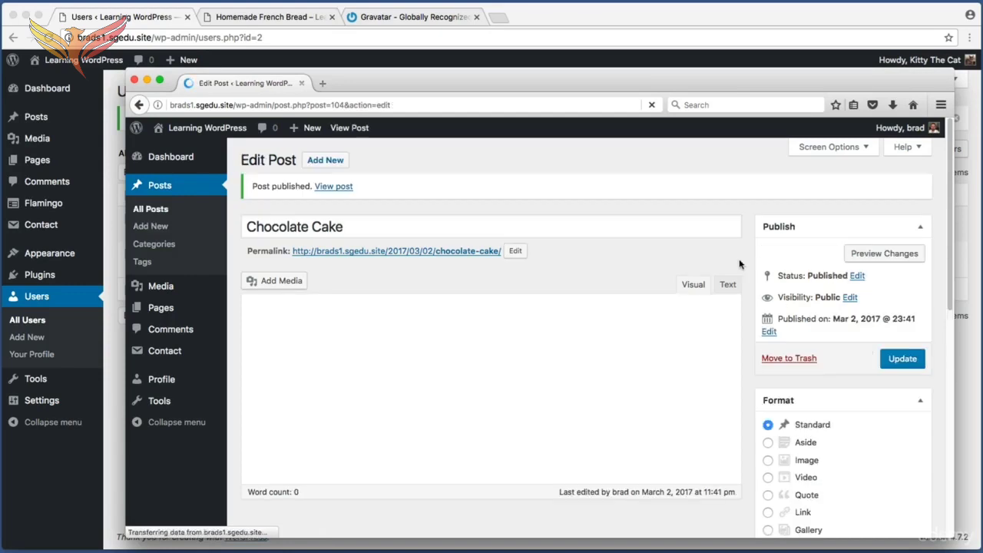
Open the live site in a new tab, go to the Recipes category and examine the Chocolate Cake post's author picture and name
super+click(237, 124)
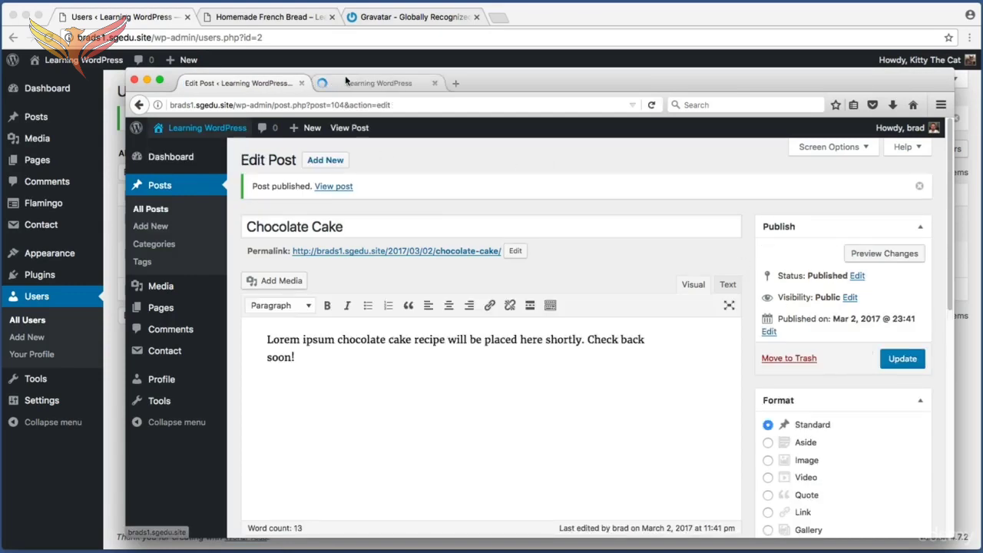
click(371, 83)
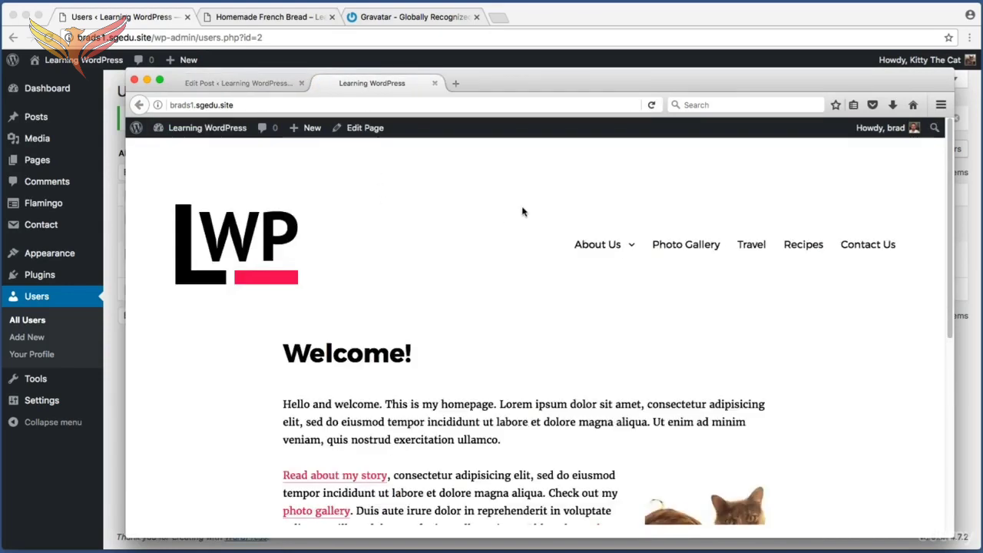
click(801, 244)
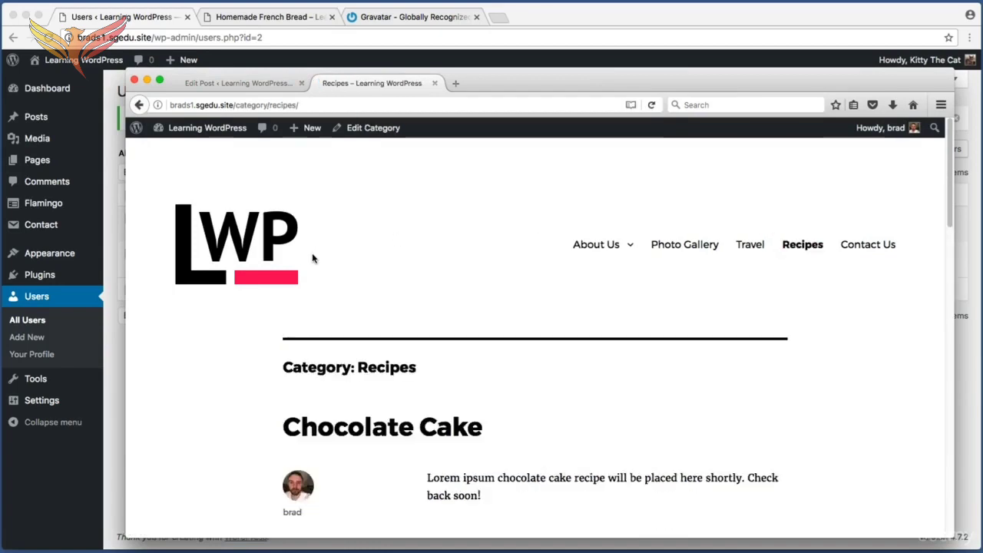
scroll(177, 303, down, 4)
scroll(178, 300, down, 1)
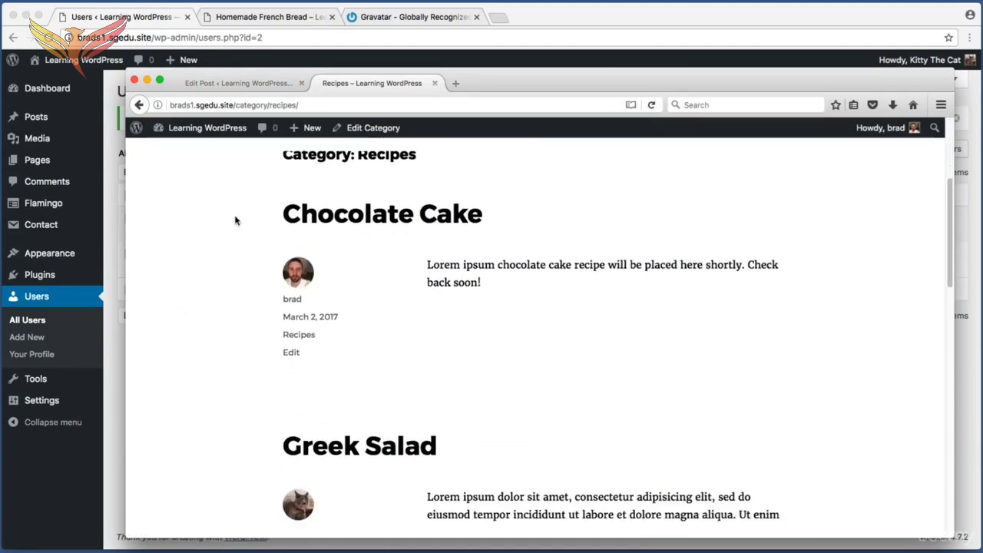
key(super+shift+4)
drag(247, 206, 360, 353)
key(super+shift+4)
drag(67, 266, 193, 297)
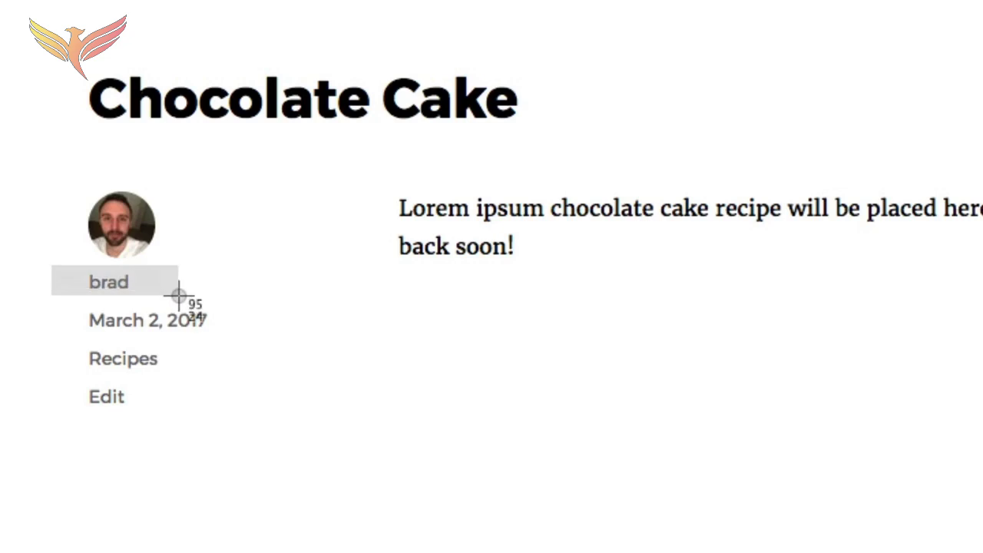
key(super+shift+4)
drag(52, 172, 192, 276)
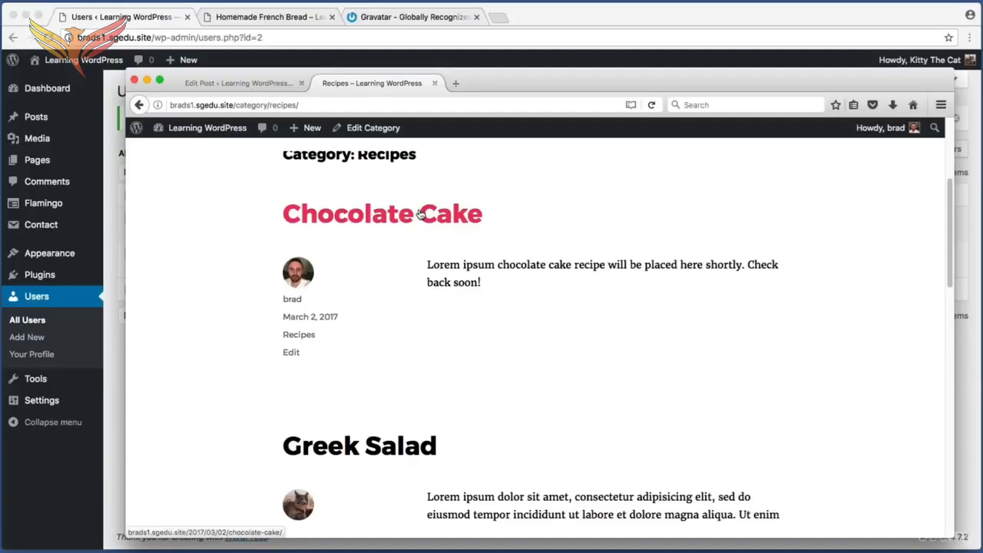
Open the full Chocolate Cake post and examine the author name shown beneath the profile picture
click(373, 98)
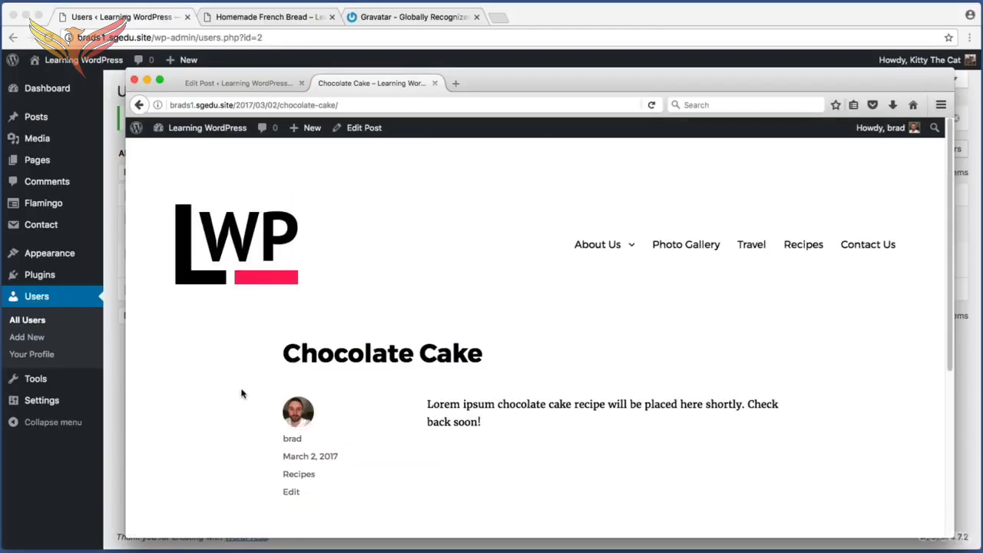
key(super+shift+4)
drag(275, 432, 318, 441)
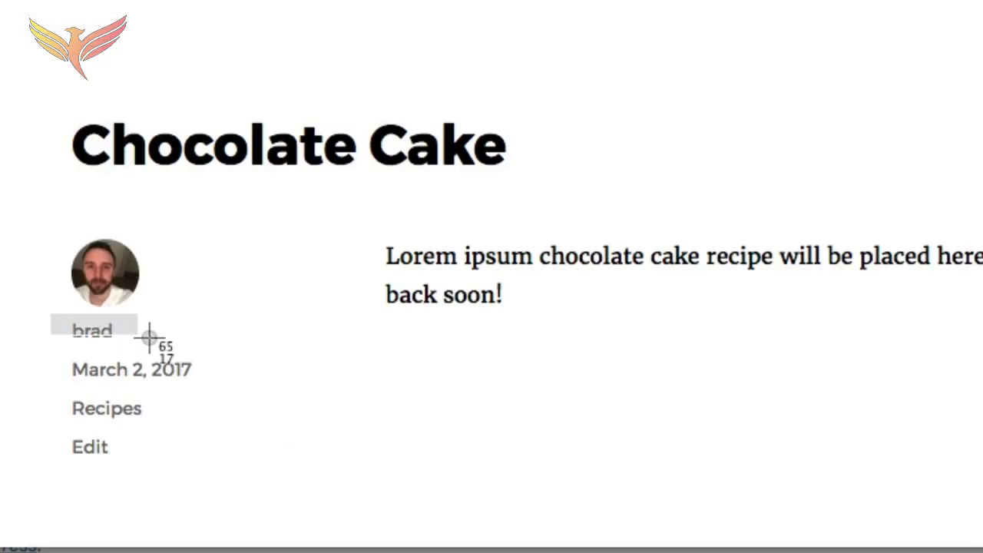
drag(149, 338, 128, 348)
drag(124, 346, 146, 348)
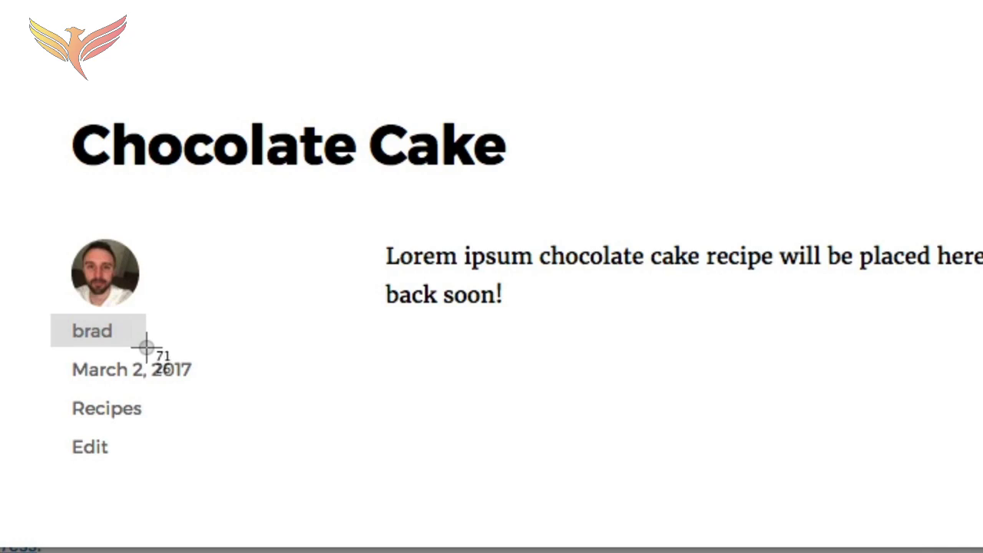
drag(146, 348, 146, 348)
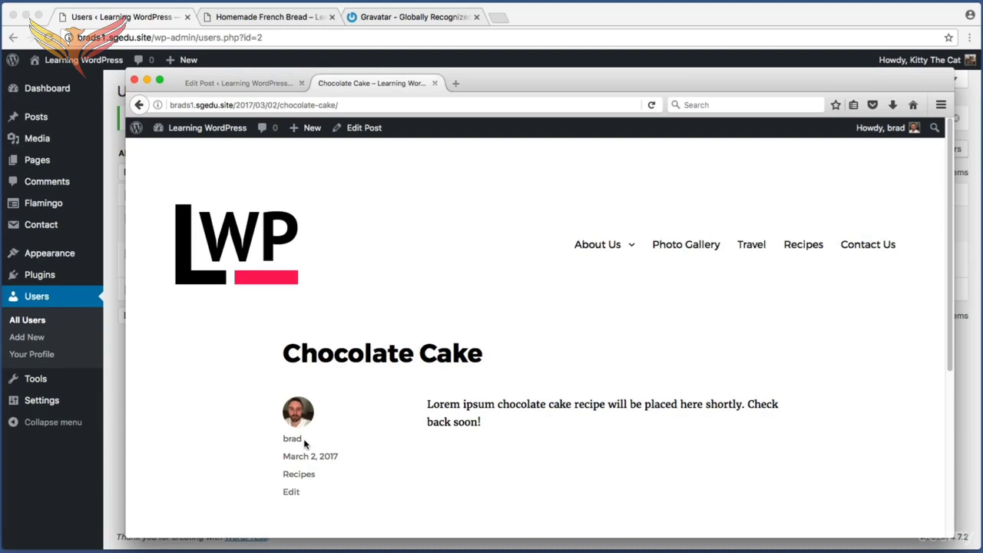
key(super+shift+4)
drag(266, 428, 352, 450)
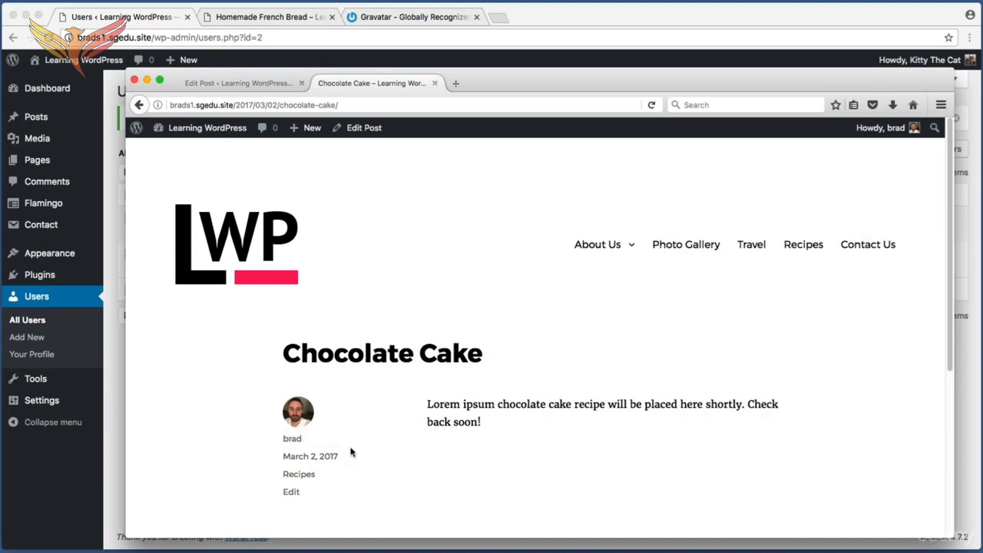
Return to the Editor account's admin area and open its Profile settings
click(265, 82)
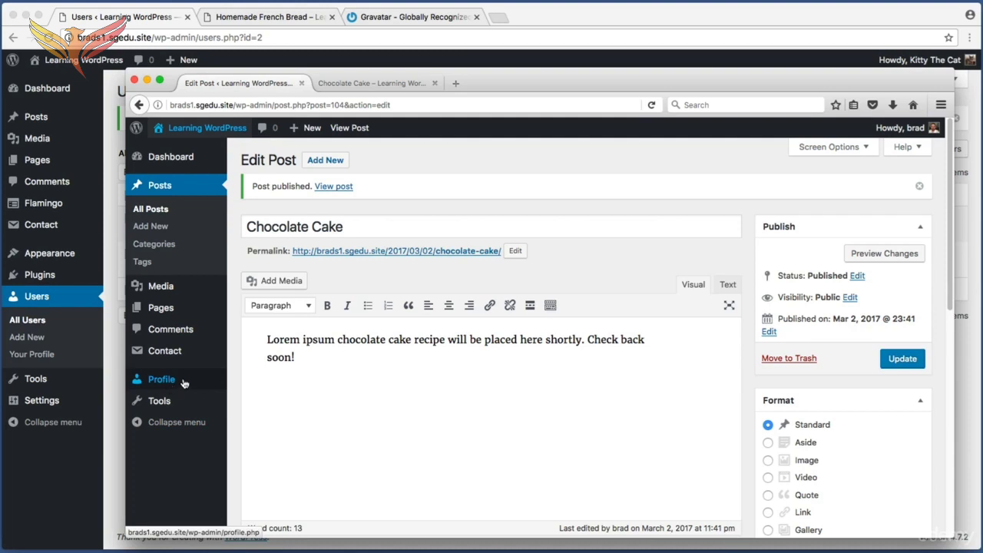
key(shift+super+4)
mouse_move(189, 371)
mouse_down()
mouse_move(160, 391)
mouse_move(126, 387)
mouse_move(189, 380)
mouse_up()
key(Escape)
key(shift+super+4)
drag(187, 370, 135, 384)
key(Escape)
click(155, 382)
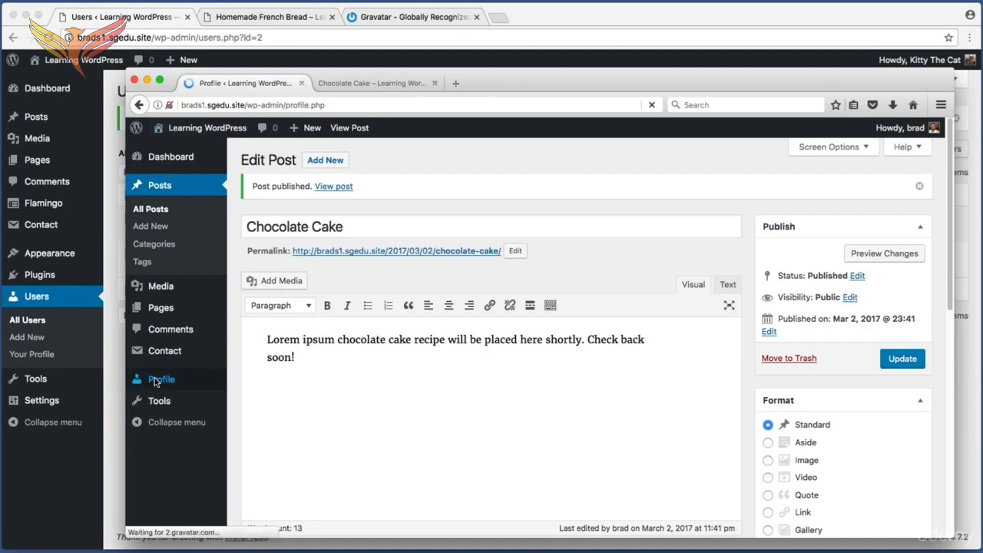
Set the nickname to the editor's first name followed by "the Chef" and choose it as the publicly displayed name
scroll(953, 255, down, 3)
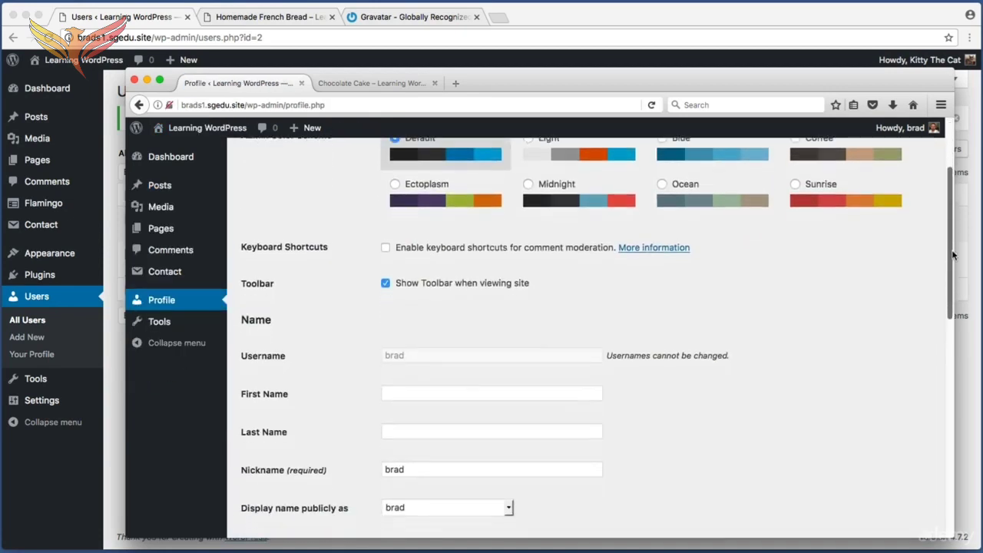
key(shift+super+4)
drag(243, 382, 452, 495)
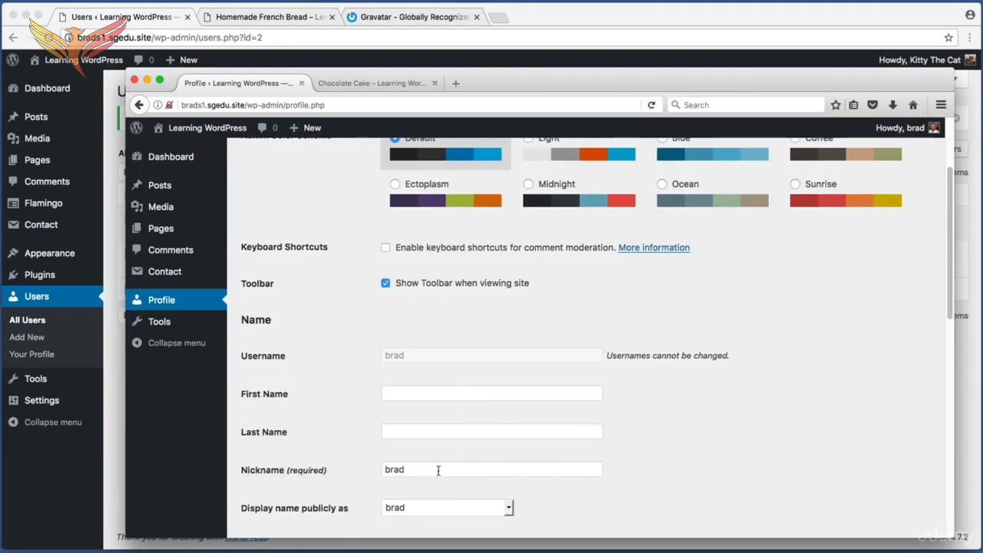
double_click(438, 471)
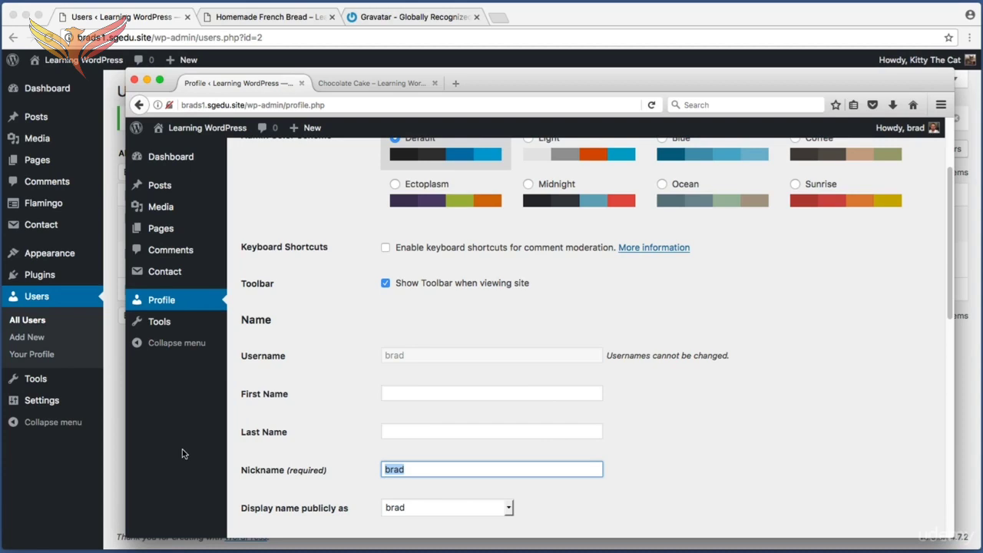
text(Brad the Chef)
key(super+shift+4)
drag(244, 493, 533, 525)
click(496, 510)
click(464, 492)
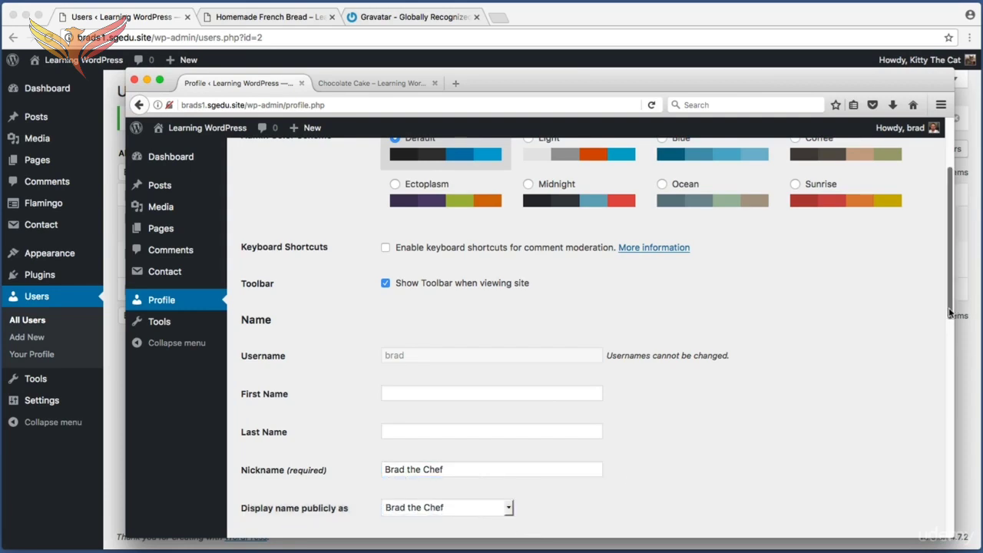
Save the changes to the Editor account's profile
scroll(951, 313, down, 10)
key(super+shift+4)
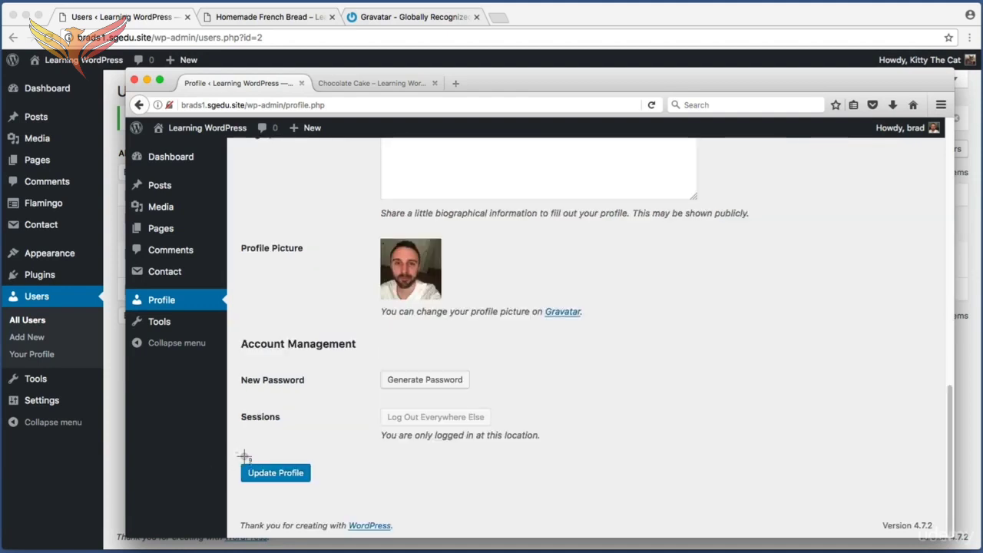
drag(235, 452, 315, 496)
click(292, 472)
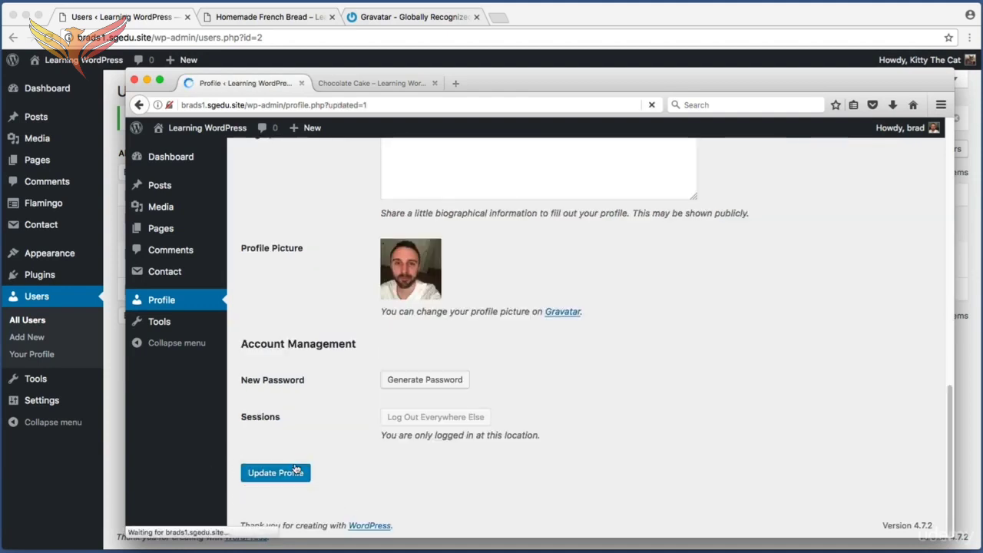
Reload the live Chocolate Cake post and check the author name beneath the profile picture
click(372, 86)
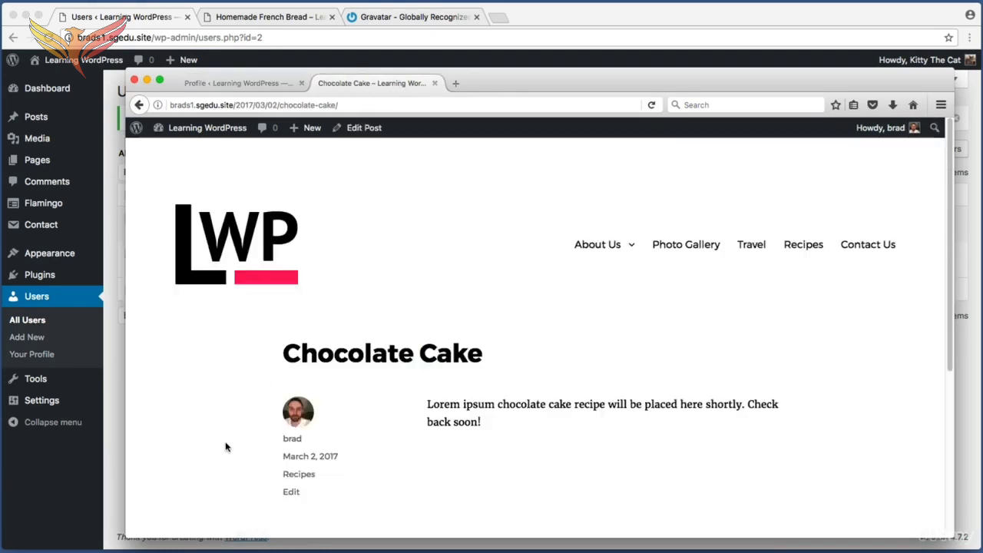
key(super+r)
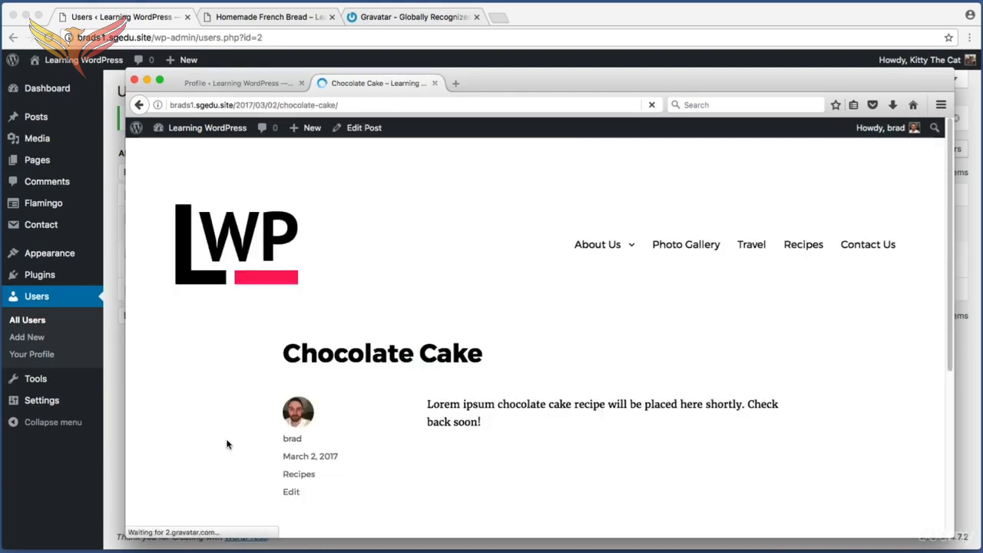
key(super+shift+4)
drag(277, 429, 322, 451)
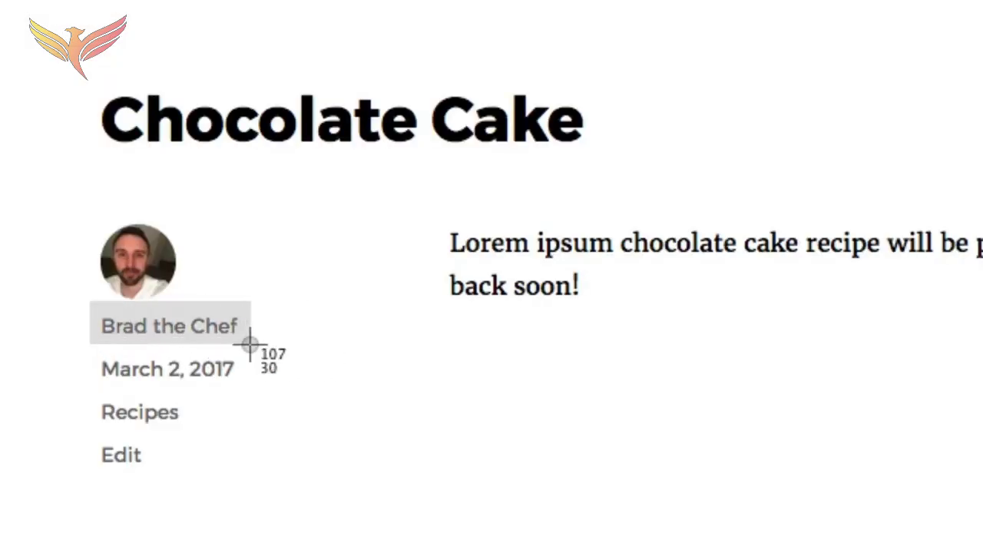
drag(199, 355, 259, 345)
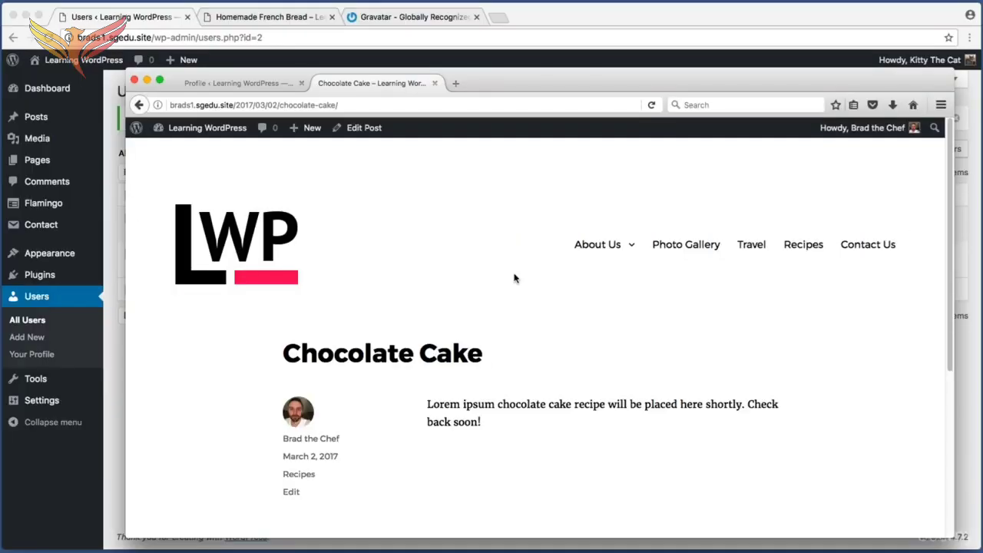